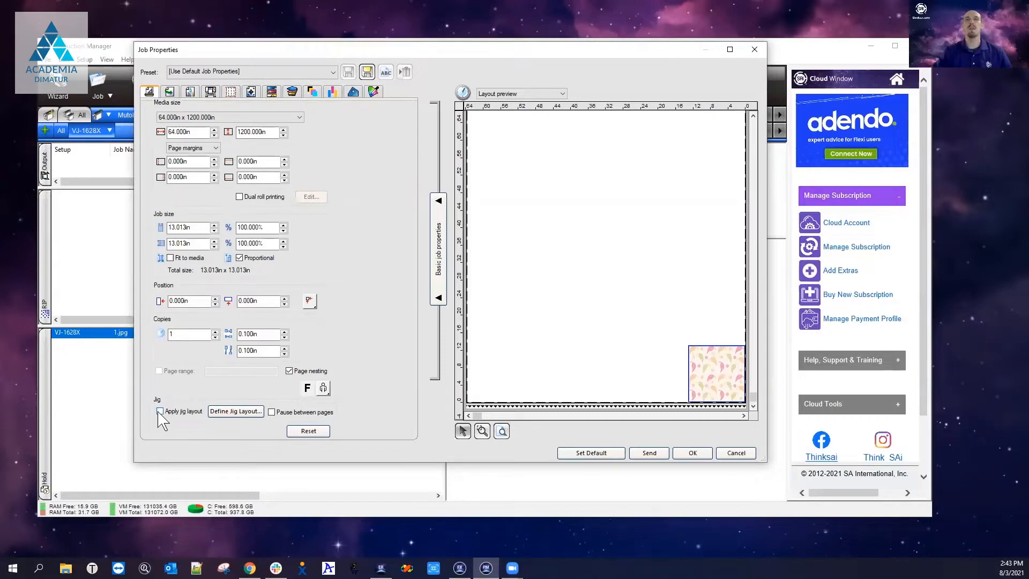
- Open the jig layout definition and set its media size to 64 in wide by 64 in high
click(160, 412)
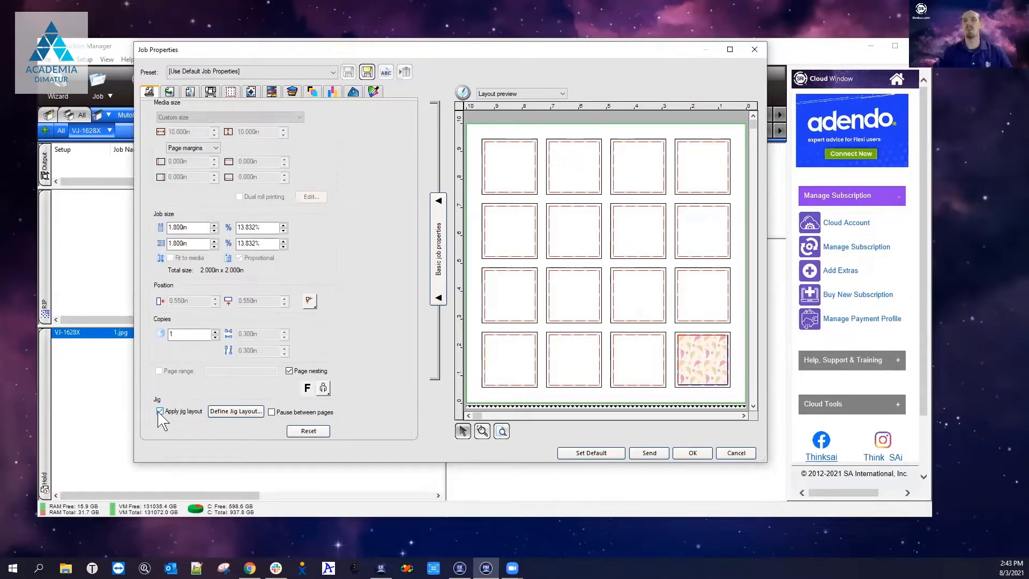
click(159, 412)
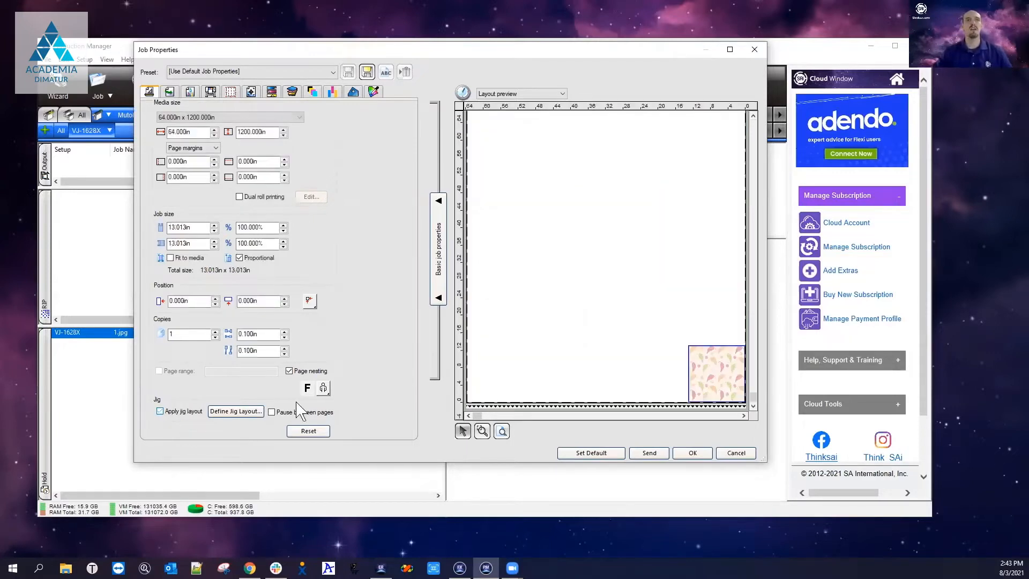
click(236, 413)
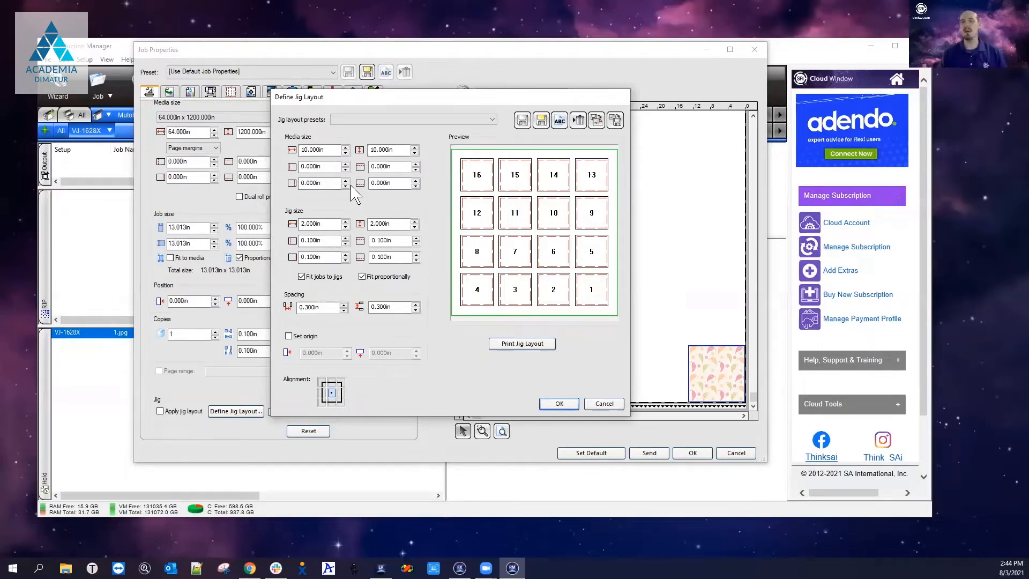
double_click(313, 149)
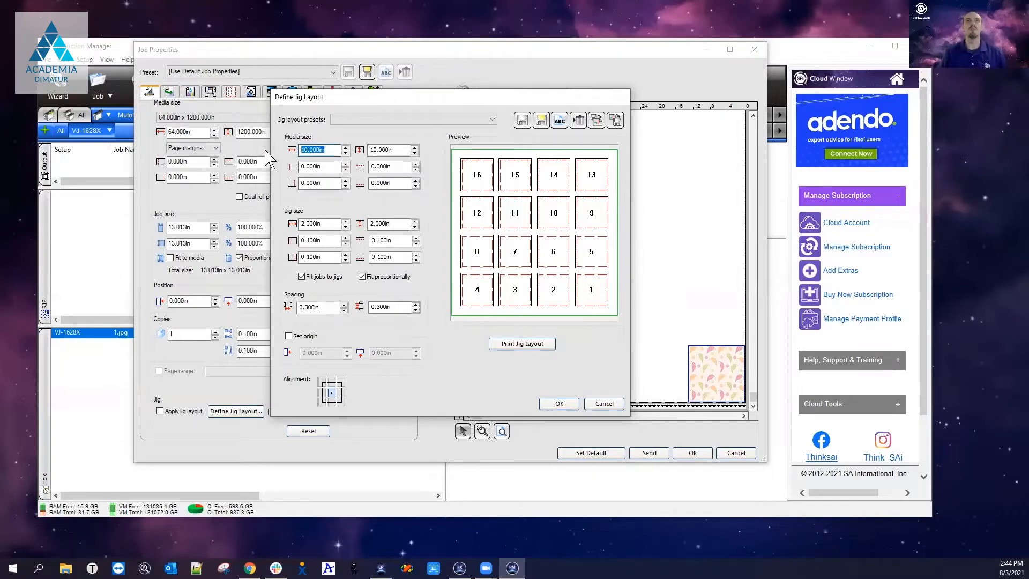
text(64)
key(Tab)
text(64)
key(Tab)
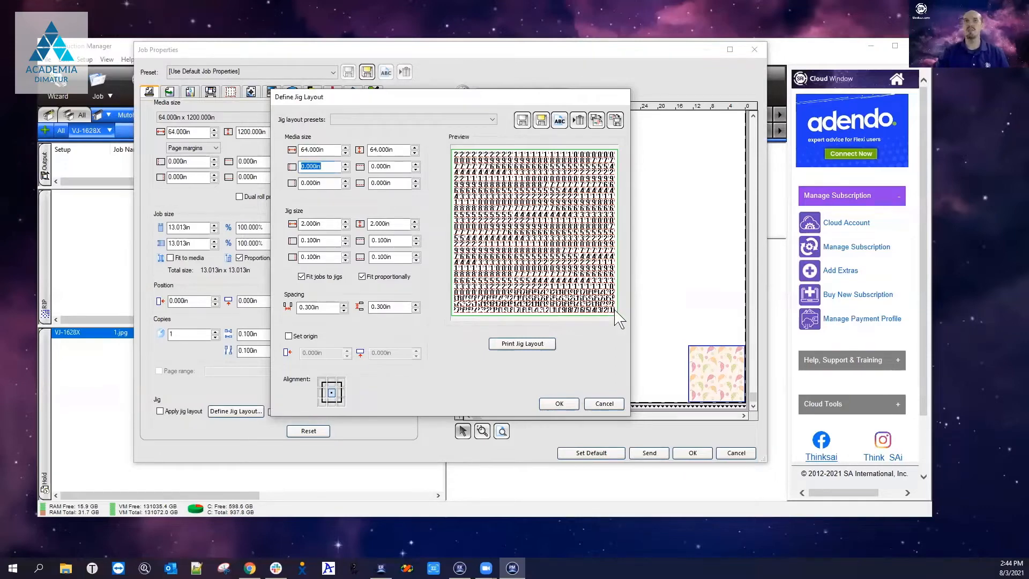
- Set the jig size to 13 in by 13 in
click(326, 224)
drag(326, 223, 296, 224)
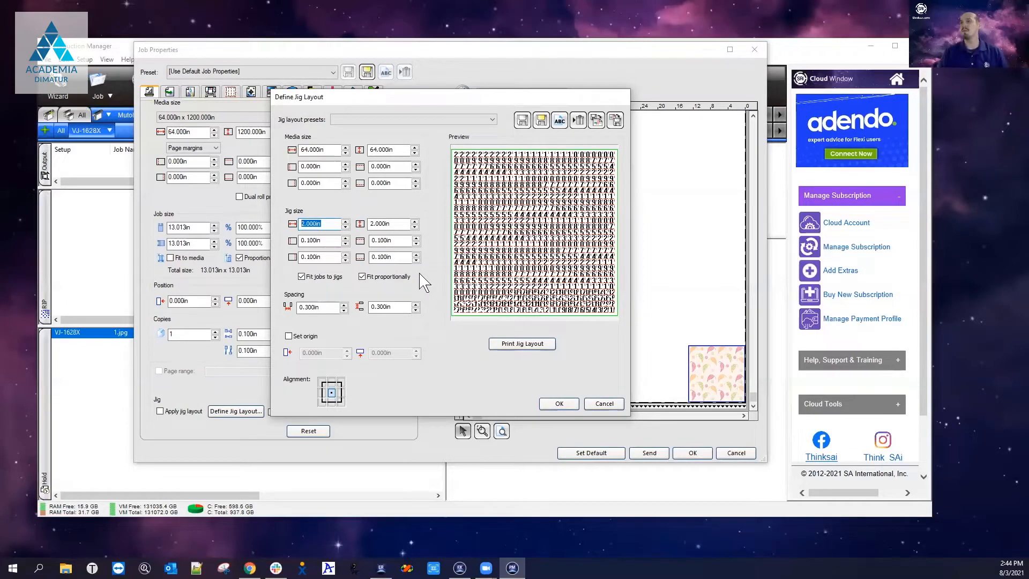
text(13)
key(Tab)
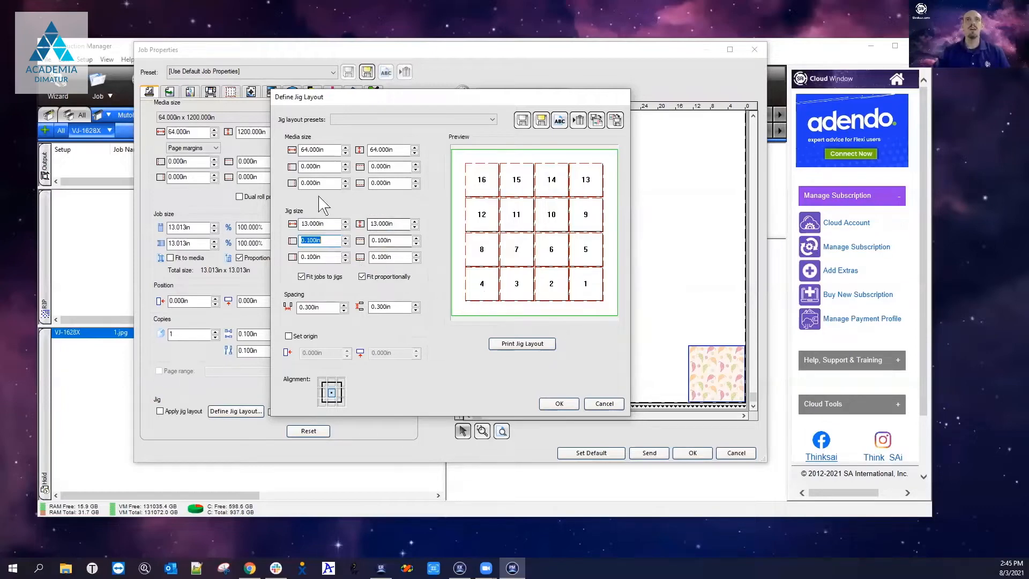
- Try a left media margin of 1.4 in and reset it to 0
click(313, 167)
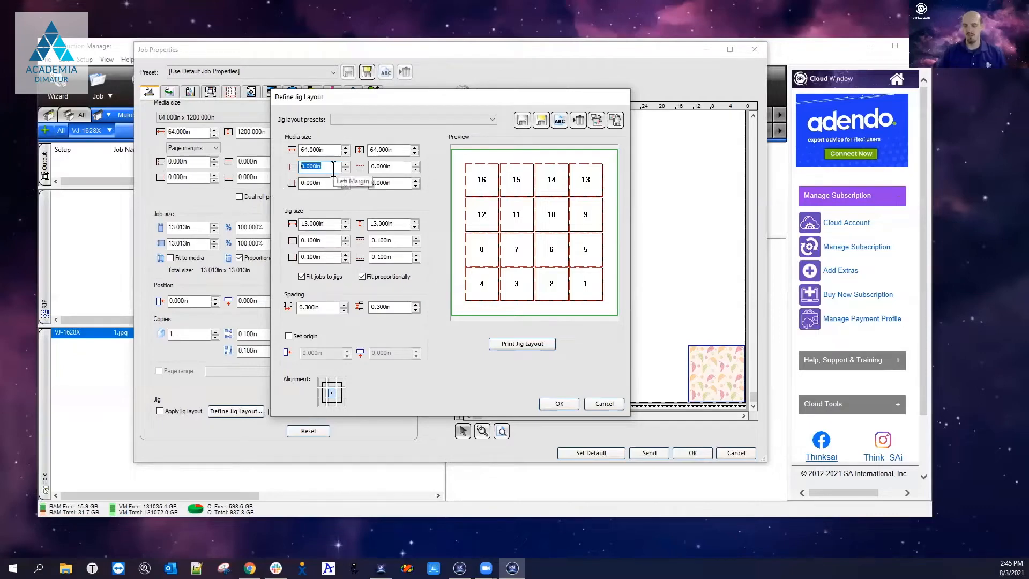
text(1.4)
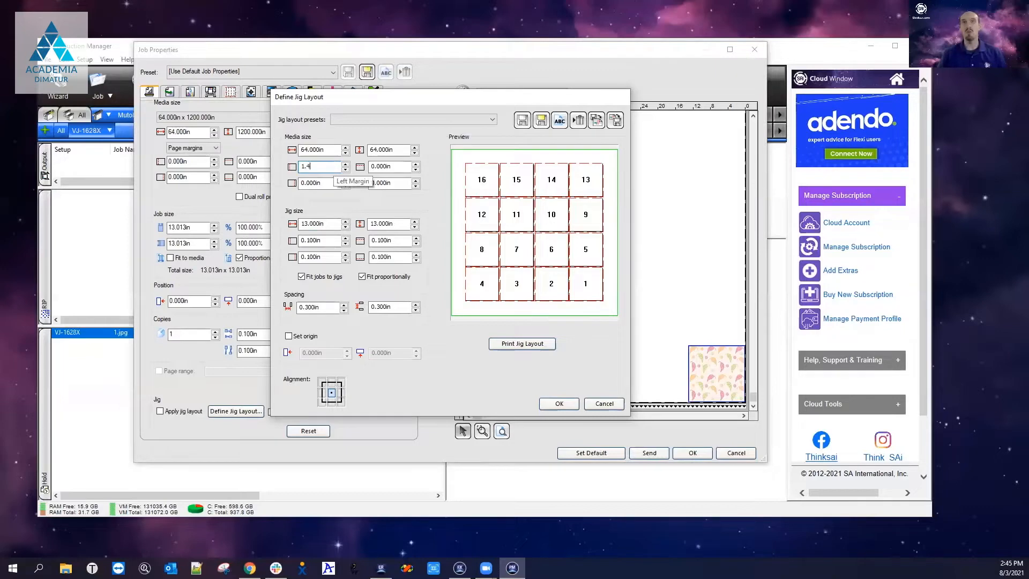
key(Tab)
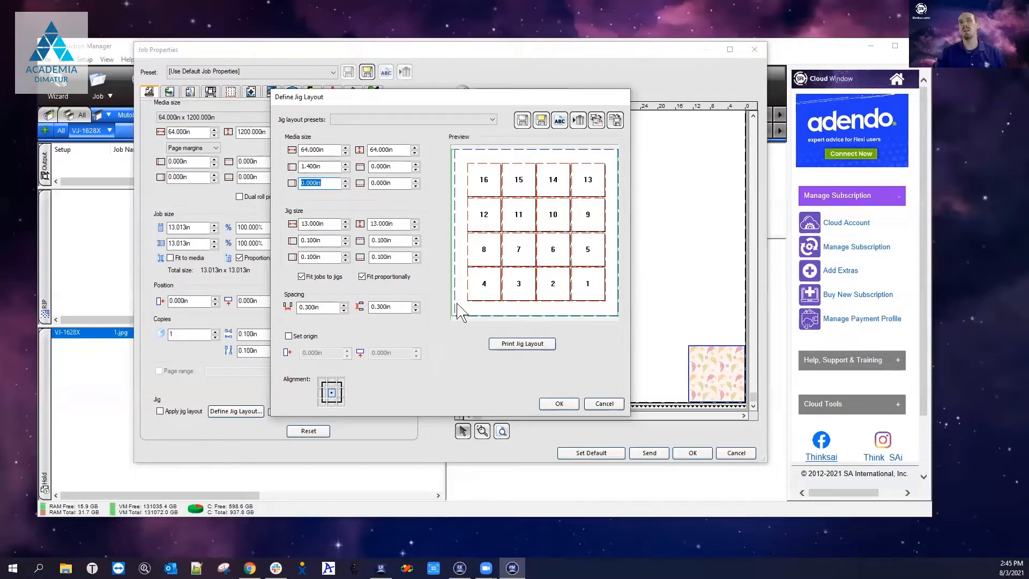
click(328, 166)
text(0)
key(Tab)
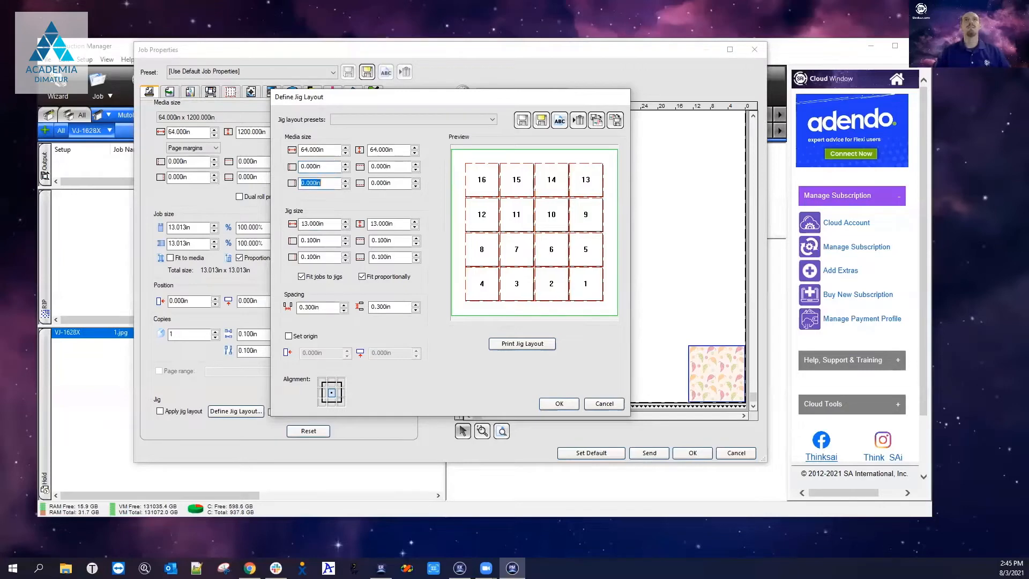
- Set all four margins inside the jigs to 1.4 in
click(331, 223)
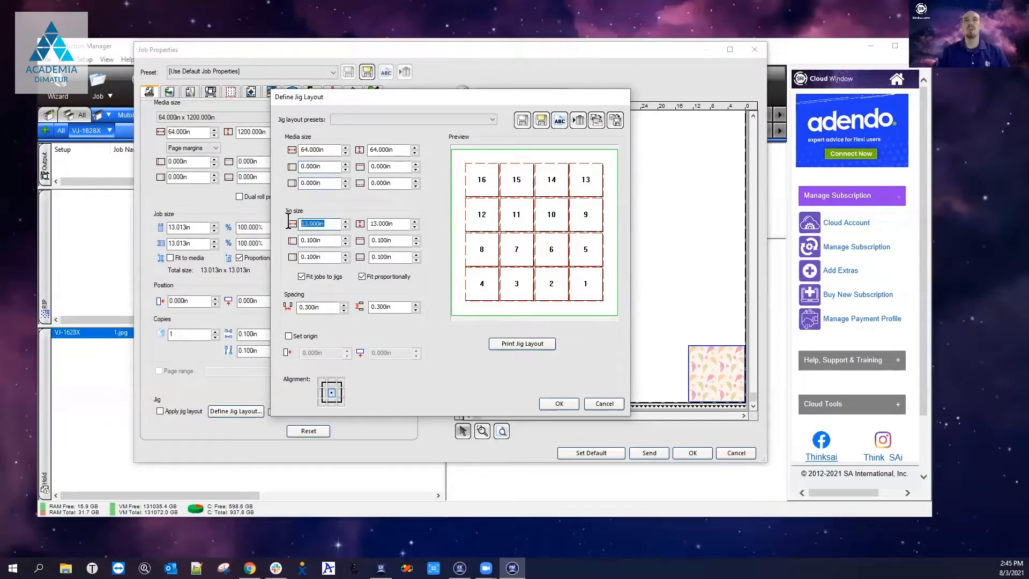
click(396, 223)
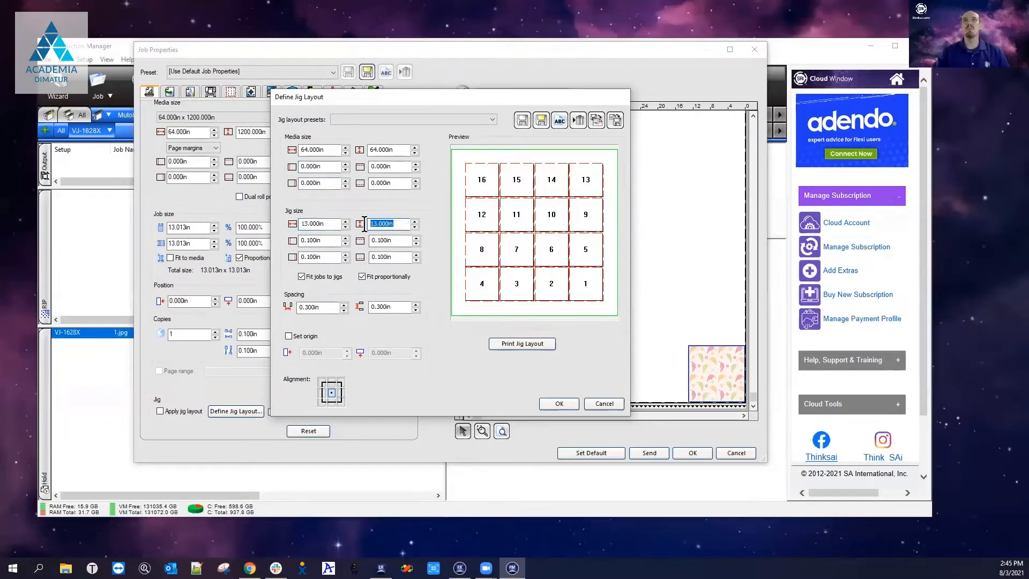
click(338, 243)
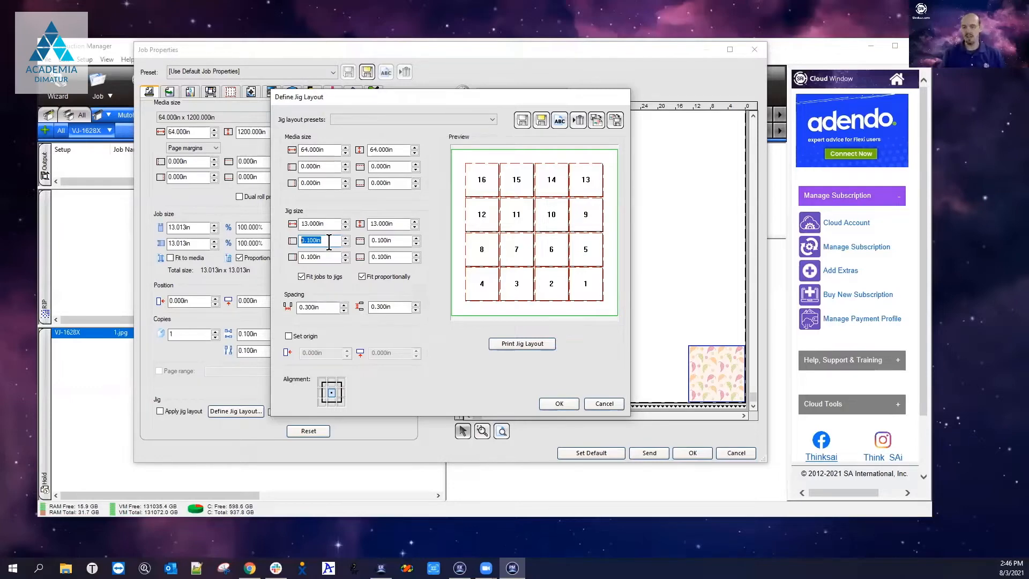
text(1.4)
key(Tab)
text(1.)
key(Tab)
text(1.4)
key(Tab)
text(1.4)
key(Tab)
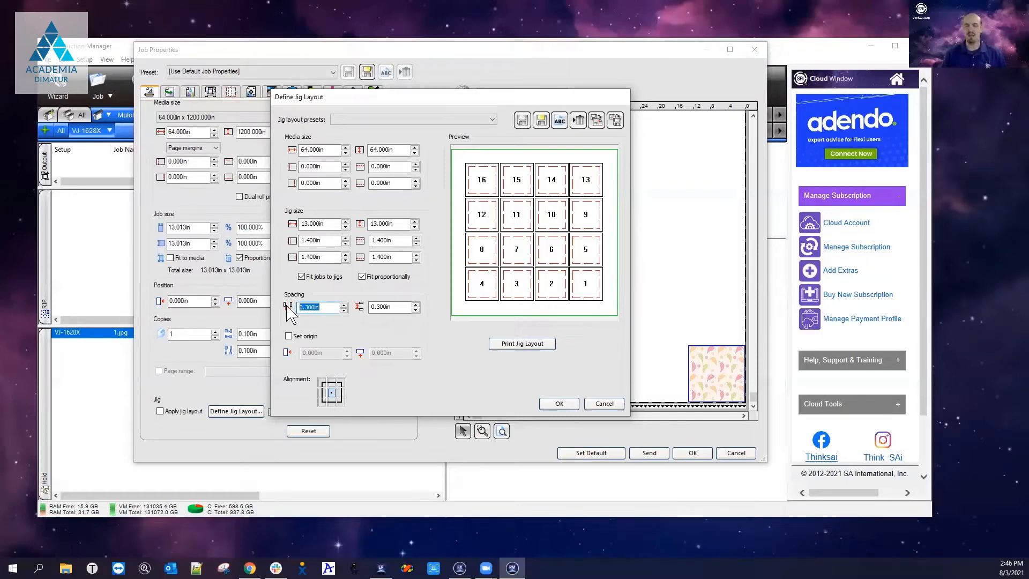
- Set the horizontal and vertical spacing between jigs to 6 in, trying 4 in first
text(4)
key(Tab)
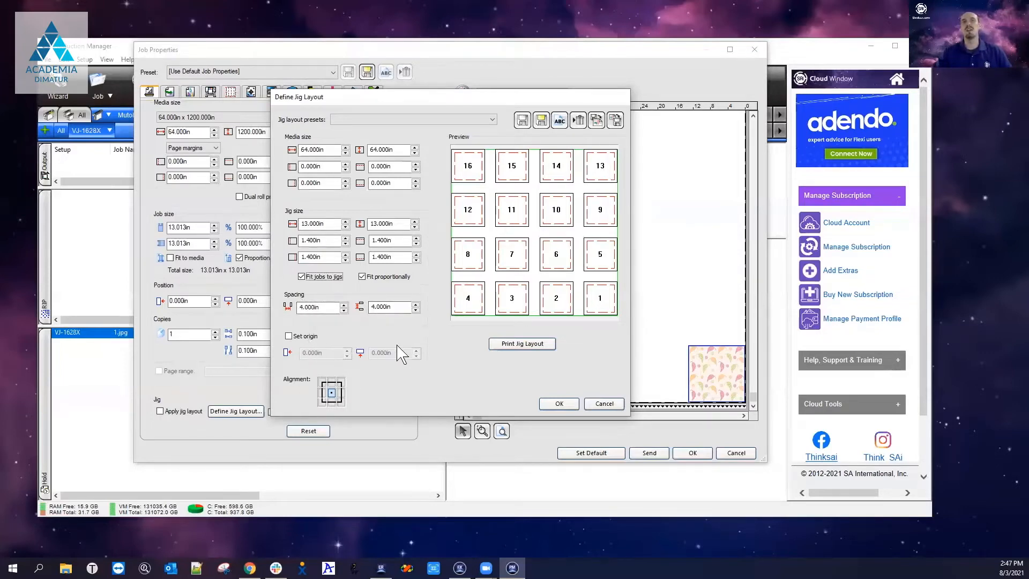
double_click(322, 306)
text(6)
key(Tab)
text(6)
key(Tab)
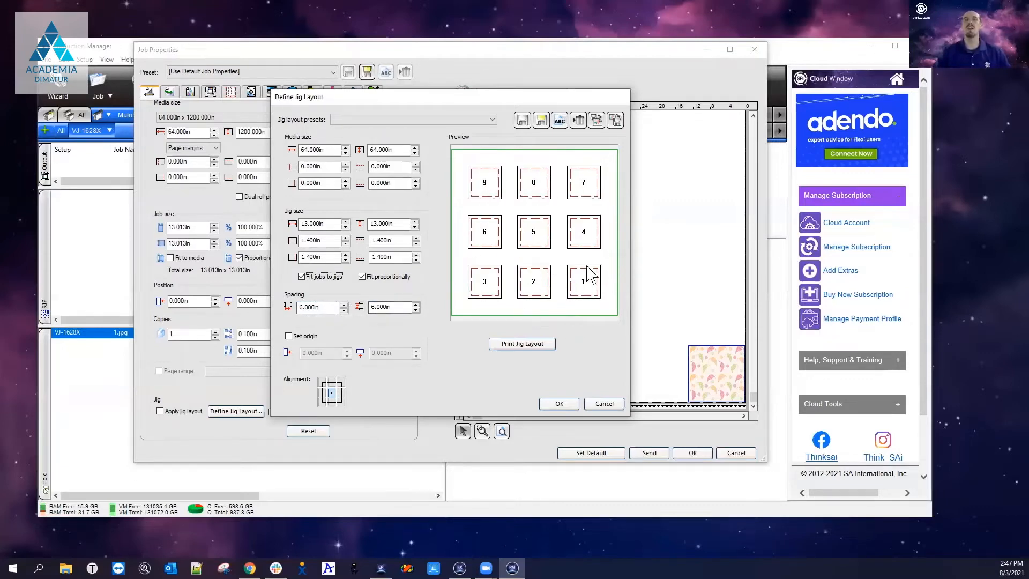
- Try a custom jig origin of 6 in horizontally and 3 in vertically, and turn the custom origin off again
click(289, 337)
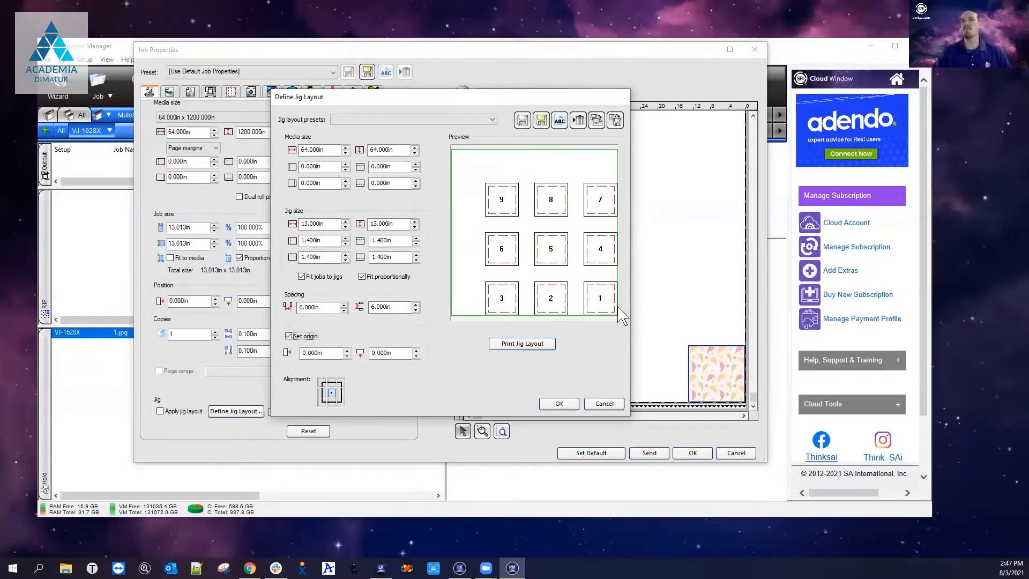
click(289, 336)
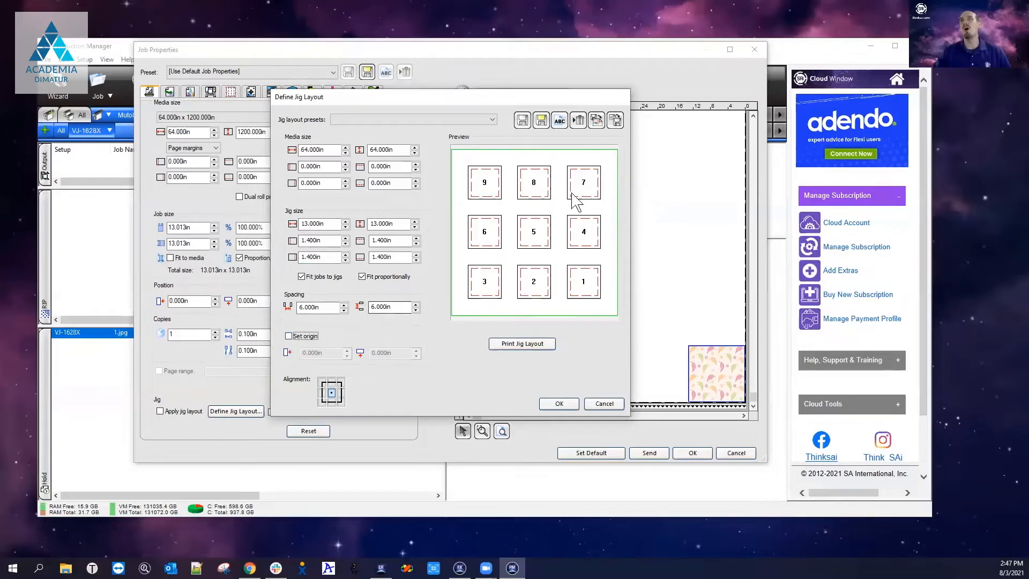
click(288, 336)
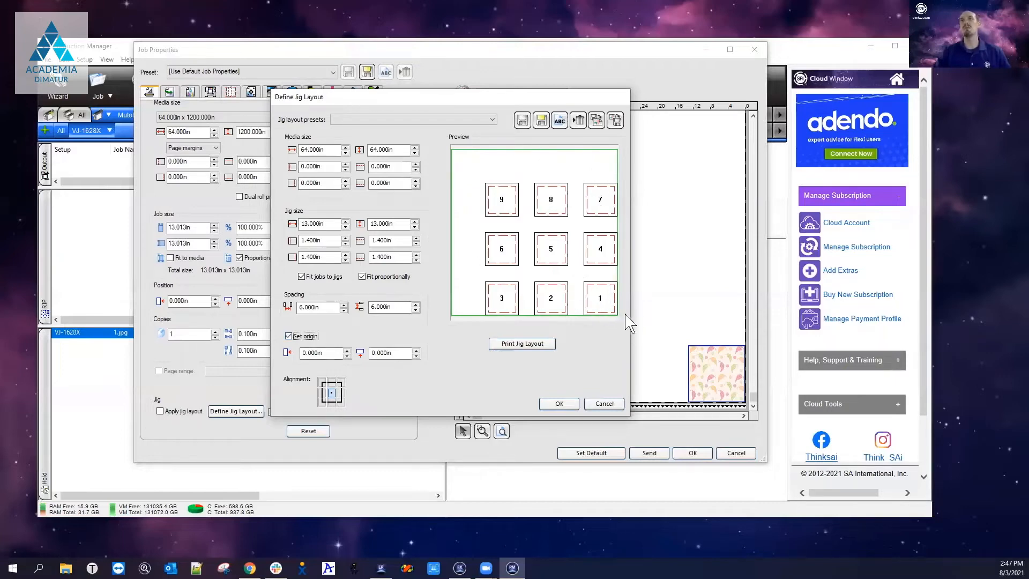
double_click(337, 355)
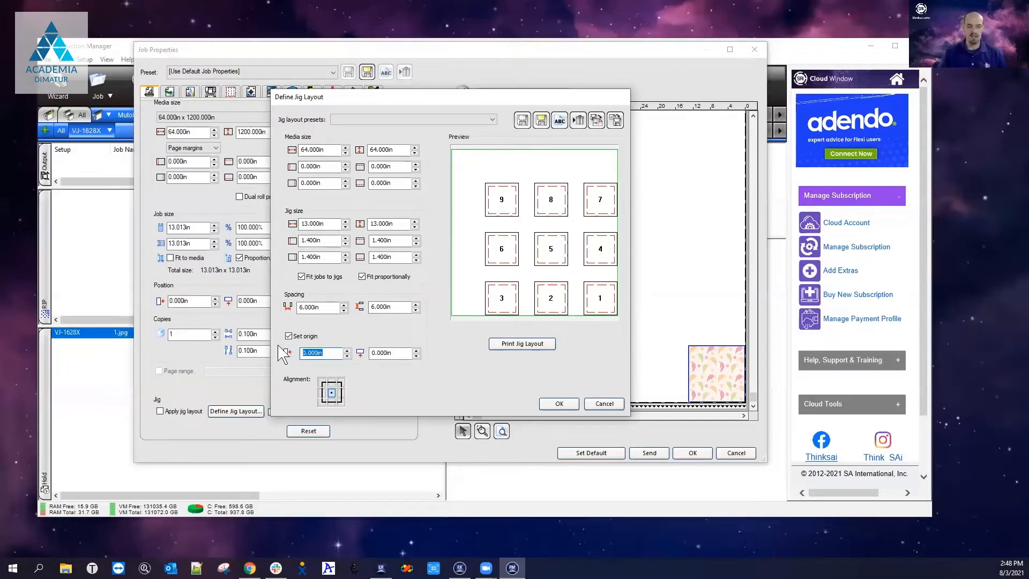
text(6)
key(Tab)
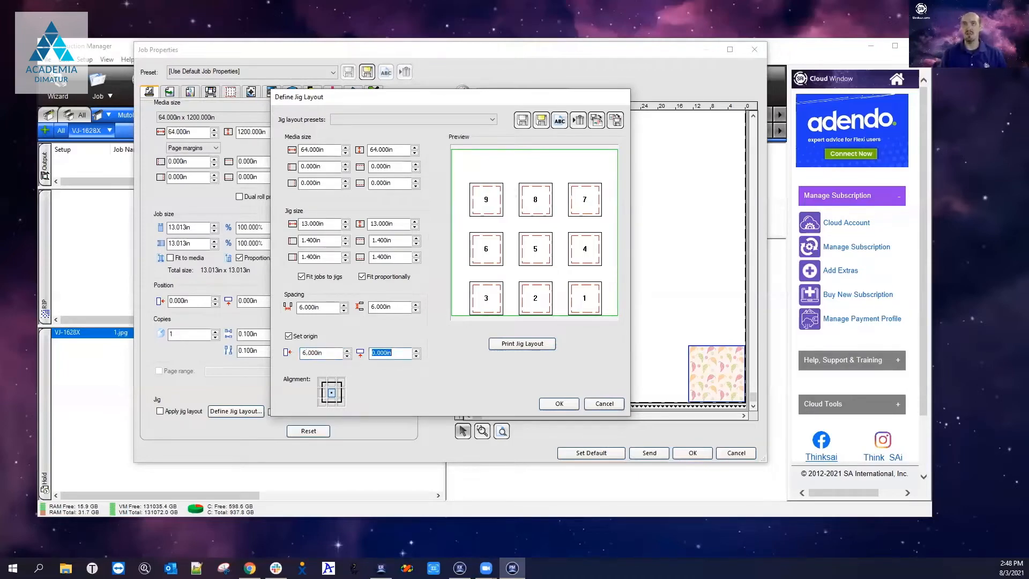
text(3)
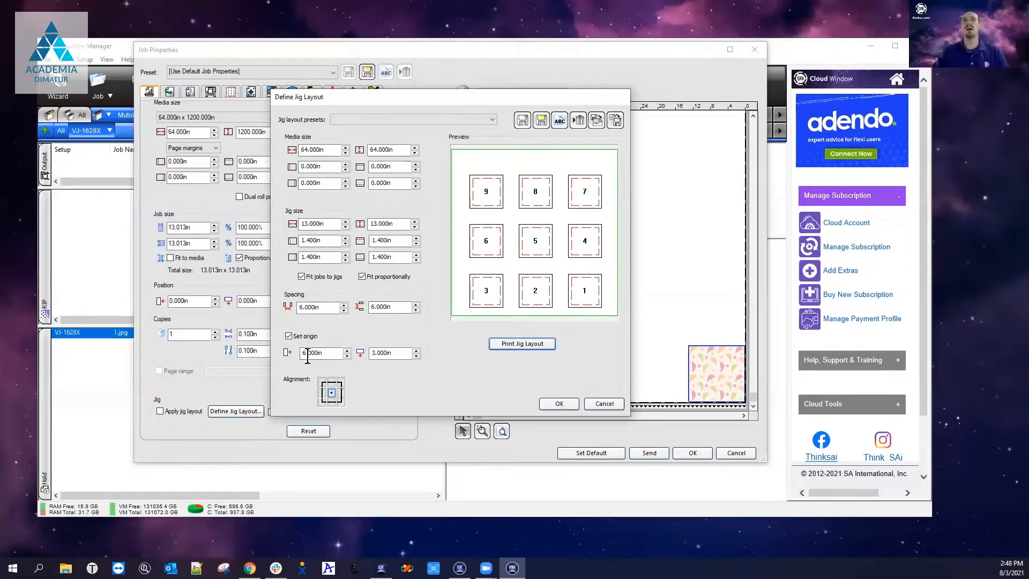
click(289, 336)
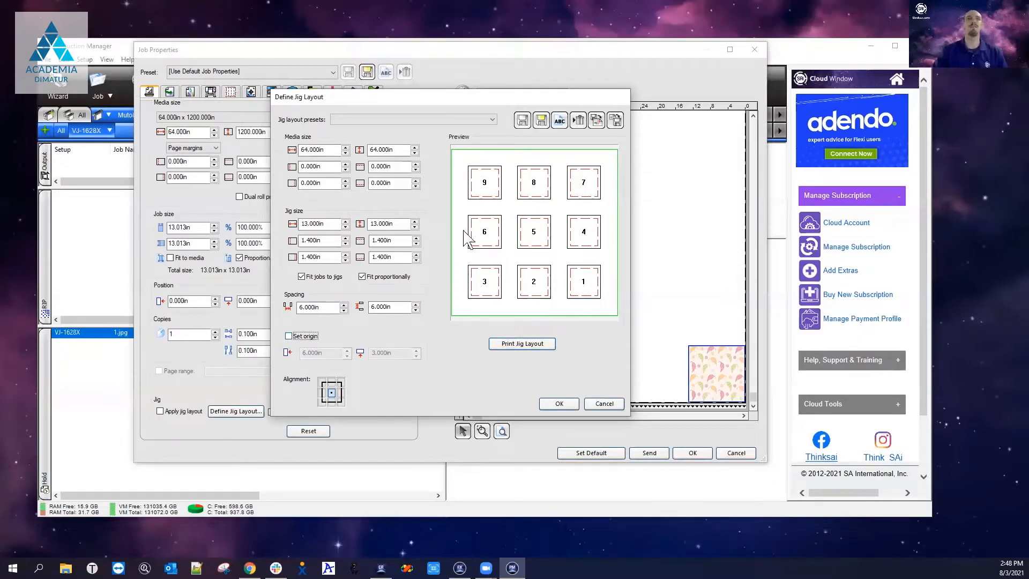
- Try several corner and edge alignments for the job inside the jigs, and restore the centre alignment
click(322, 401)
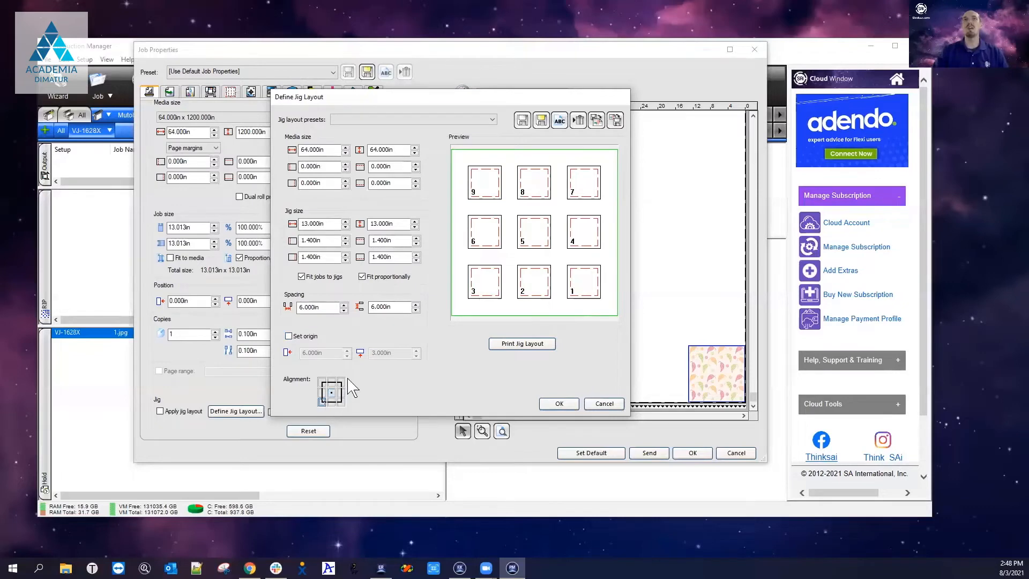
click(341, 382)
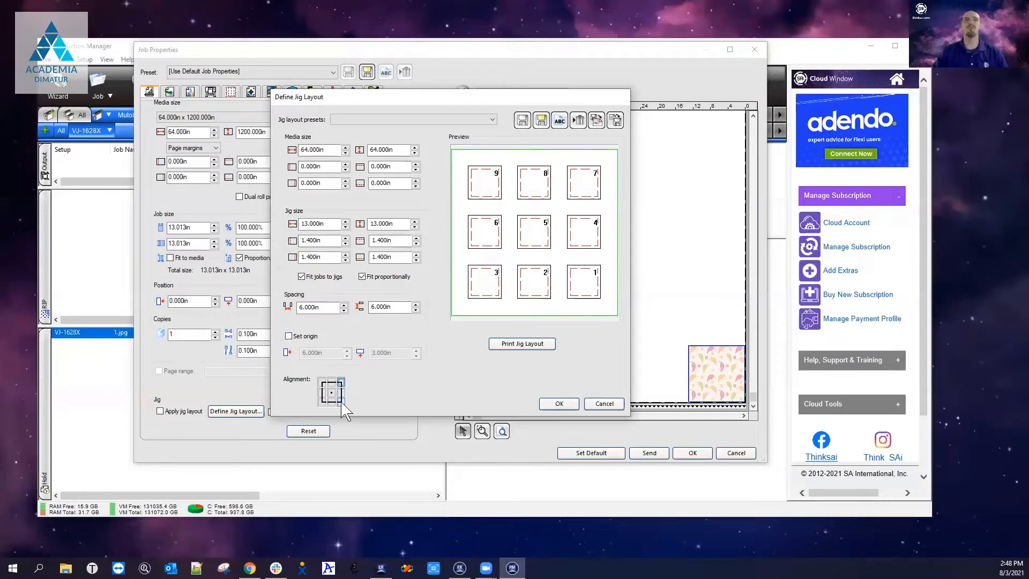
click(340, 401)
click(332, 393)
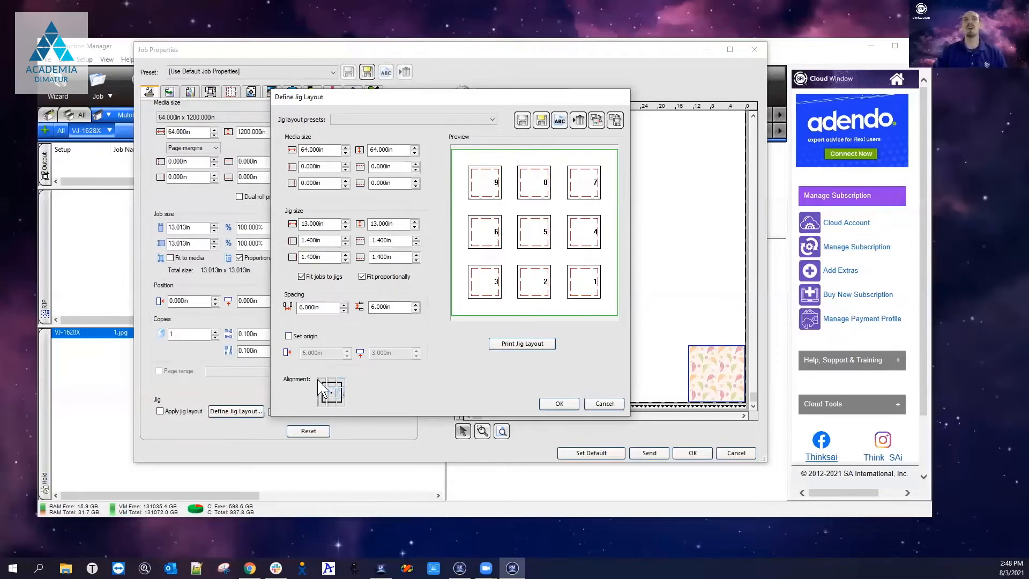
click(331, 383)
click(332, 393)
click(342, 402)
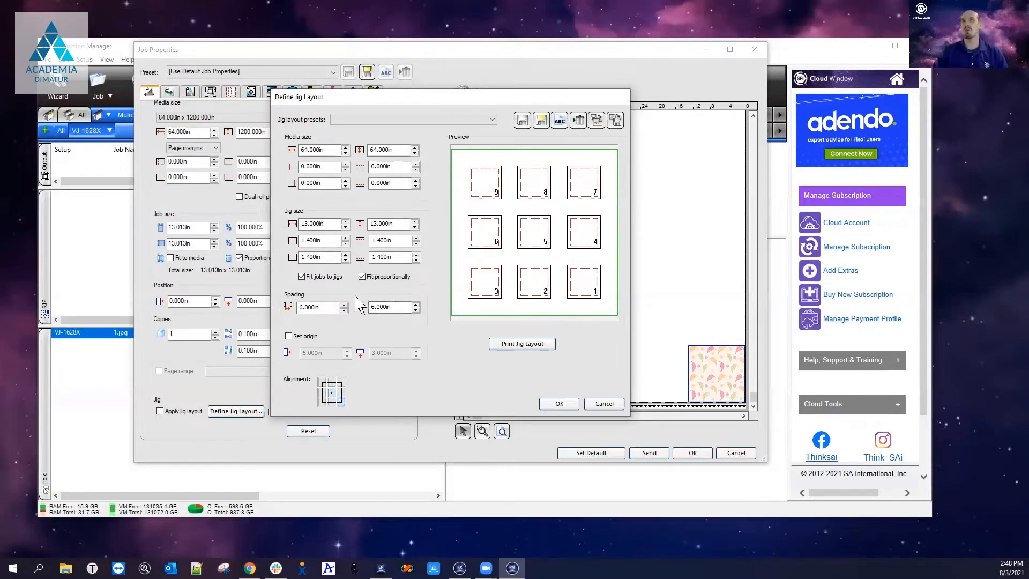
click(331, 393)
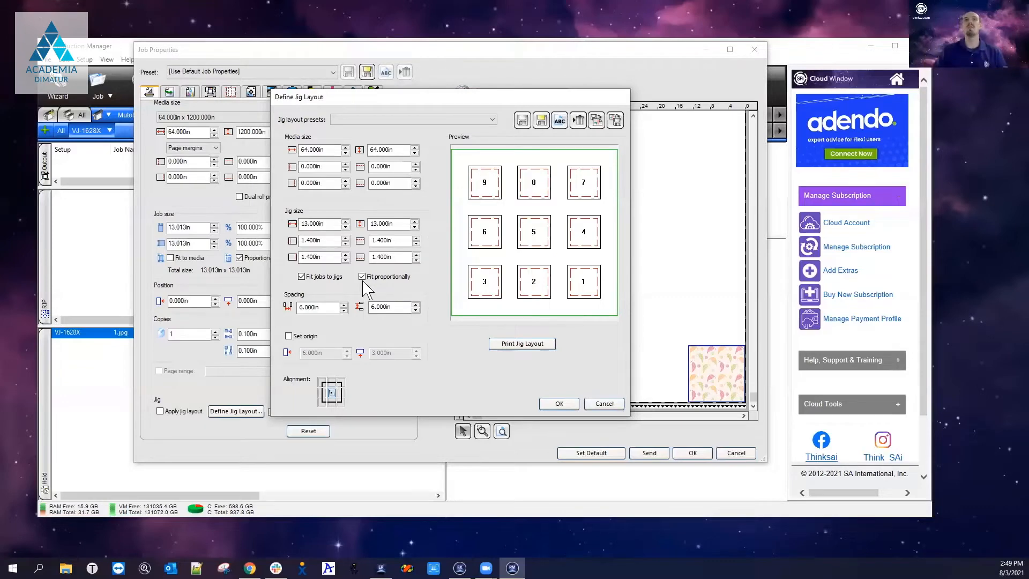
- Set the jig size to 16 in by 16 in, accept the layout definition and apply the jig layout to the job
drag(332, 225, 292, 226)
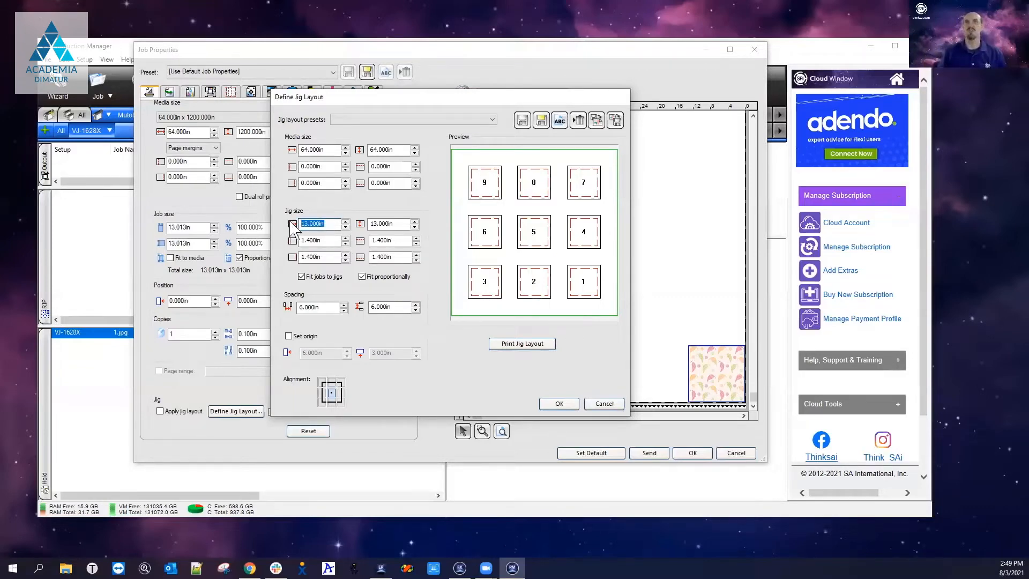
text(16)
double_click(308, 241)
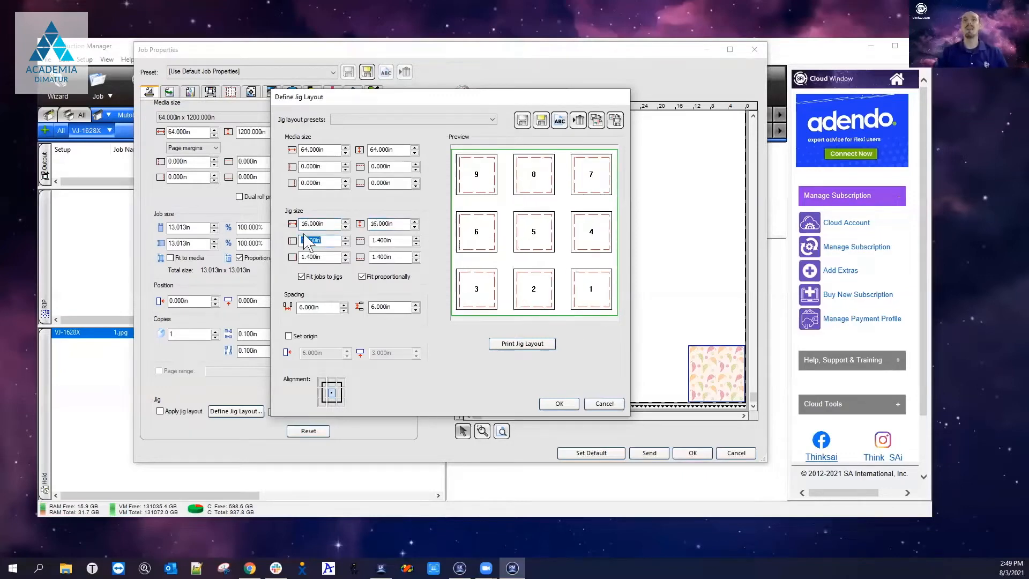
click(559, 404)
click(160, 411)
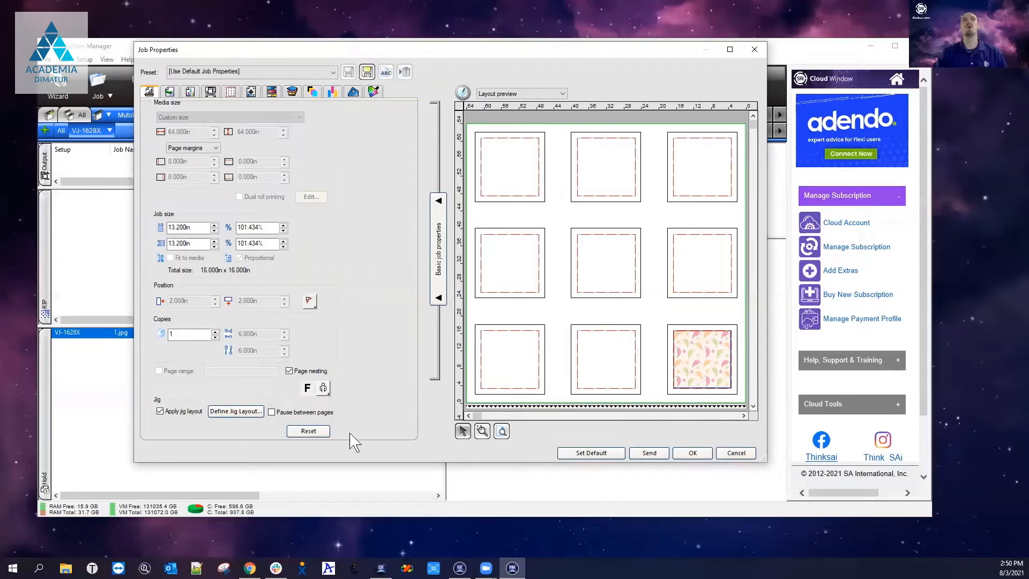
- Set the jig width to 13 in, keeping the existing margins, and accept the jig layout definition
click(236, 411)
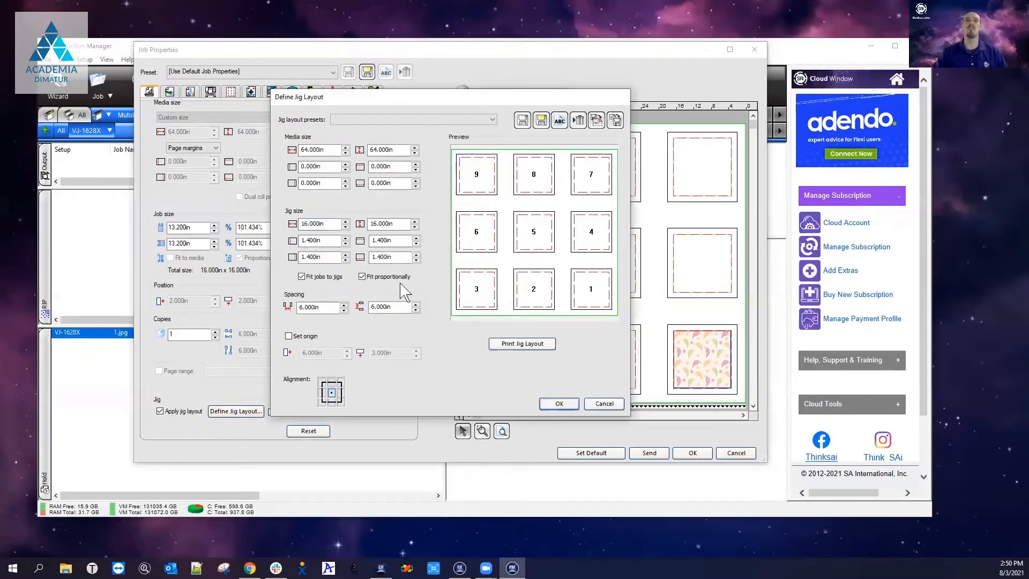
drag(337, 224, 298, 225)
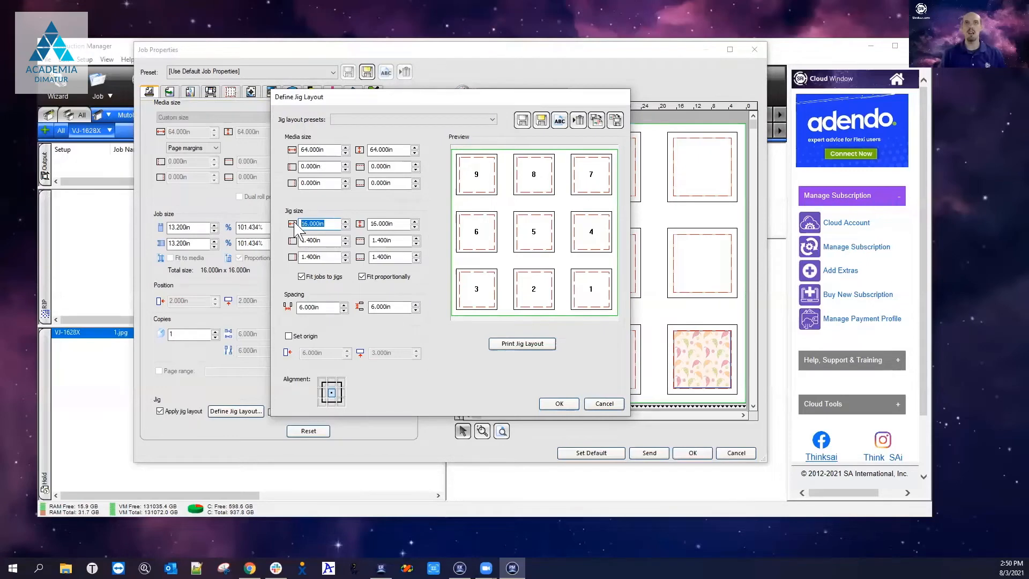
text(13)
key(Tab)
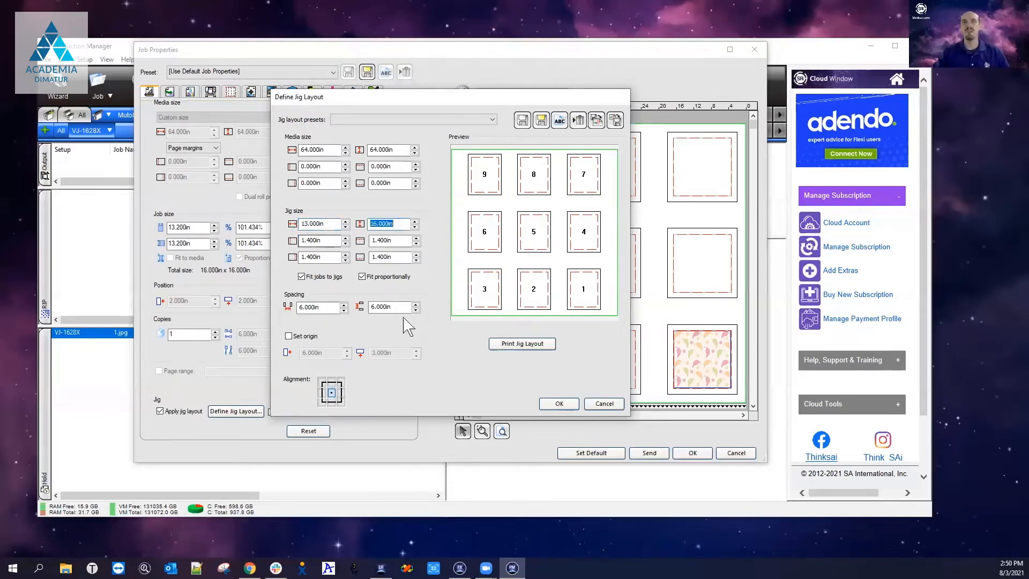
click(559, 404)
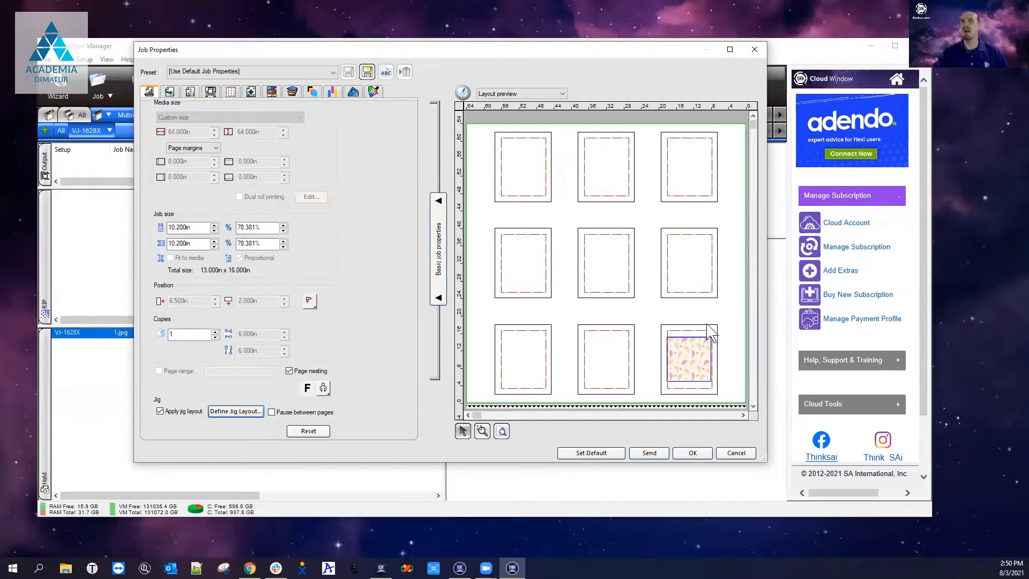
- Try the jig layout with proportional fitting turned off, and with fitting jobs to jigs turned off entirely
click(242, 412)
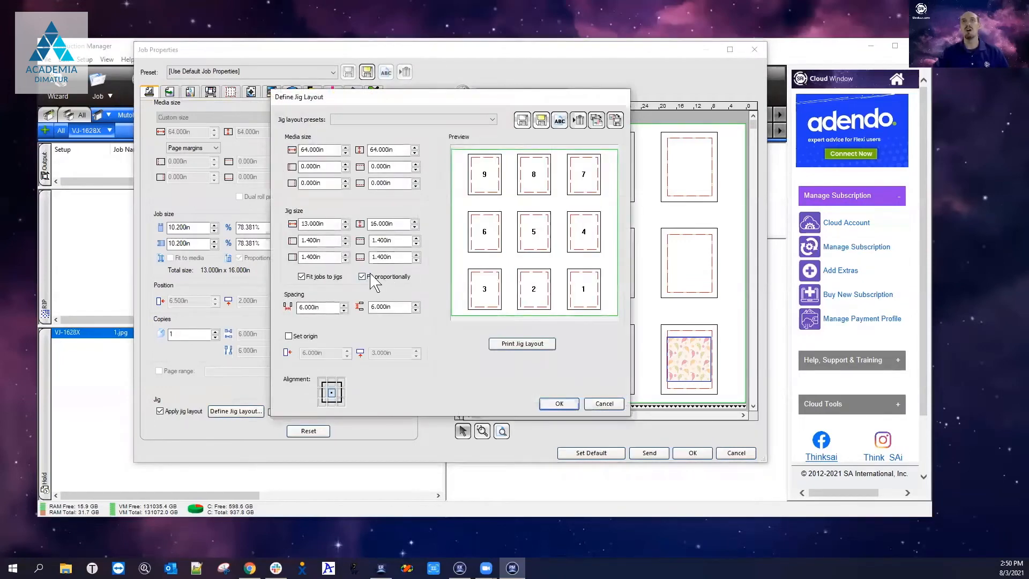
click(364, 276)
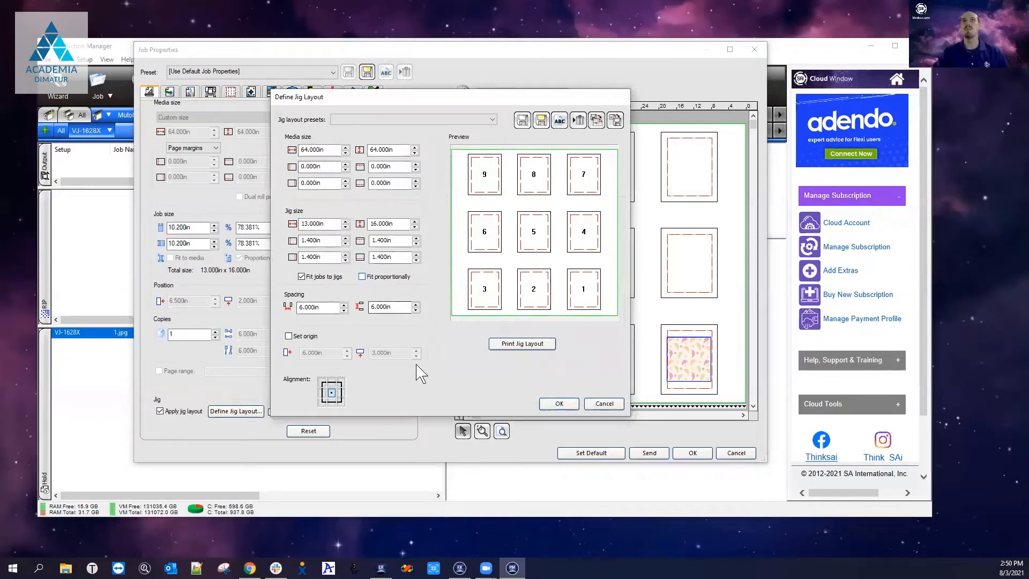
click(562, 404)
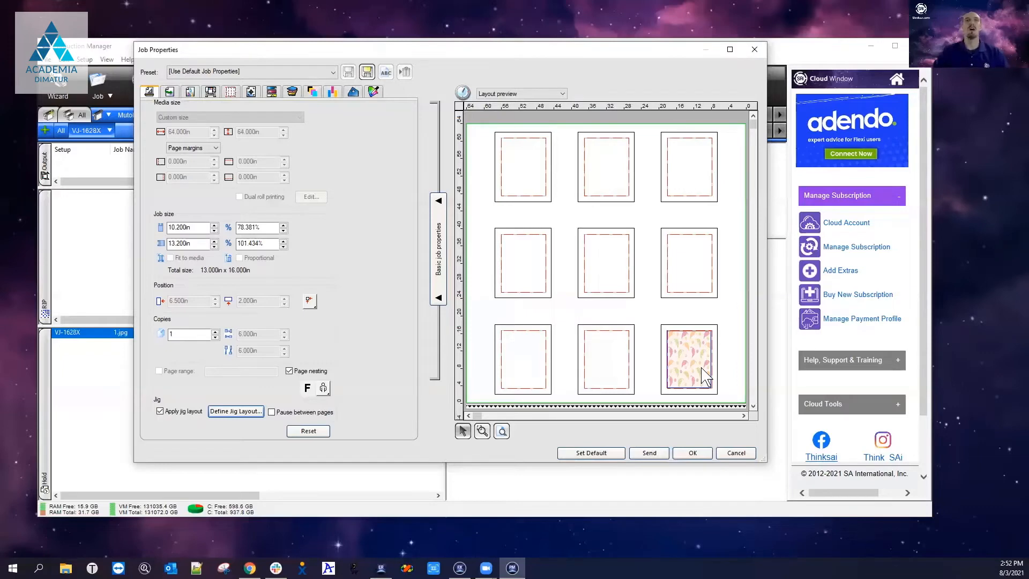
click(225, 413)
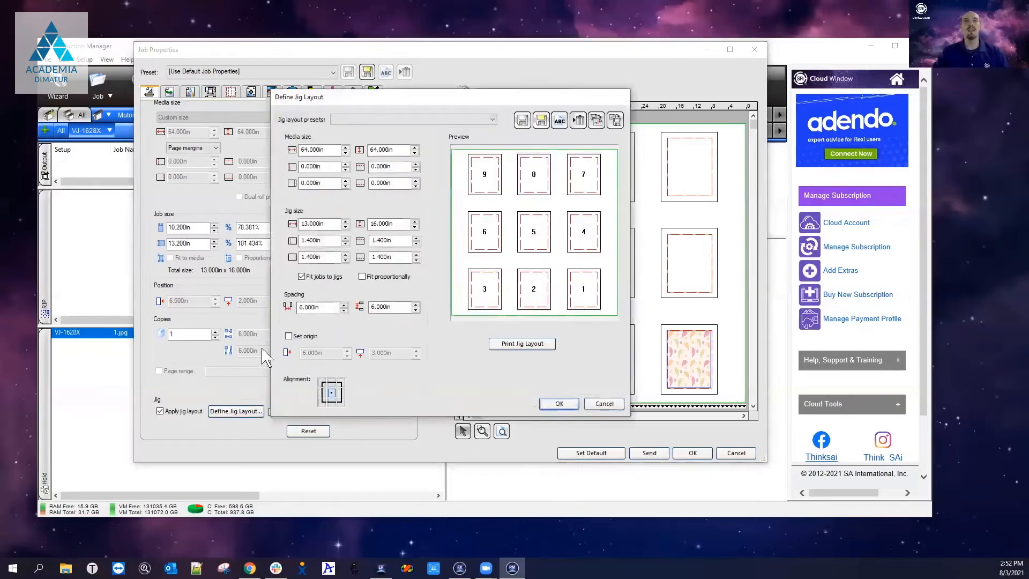
click(320, 278)
click(570, 404)
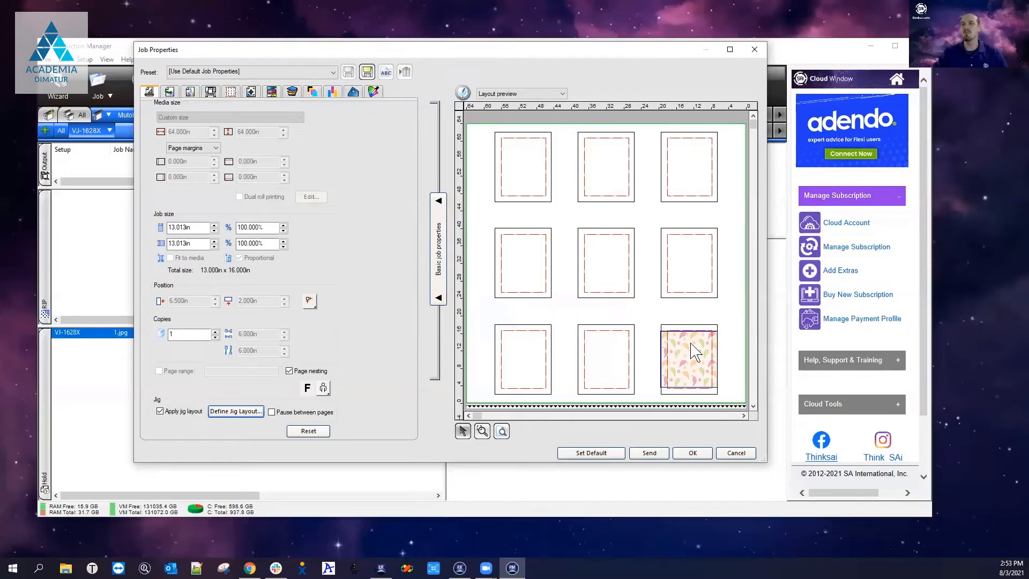
- Turn proportional fitting of jobs to jigs back on, set the jig height to 13 in and accept the layout
click(240, 412)
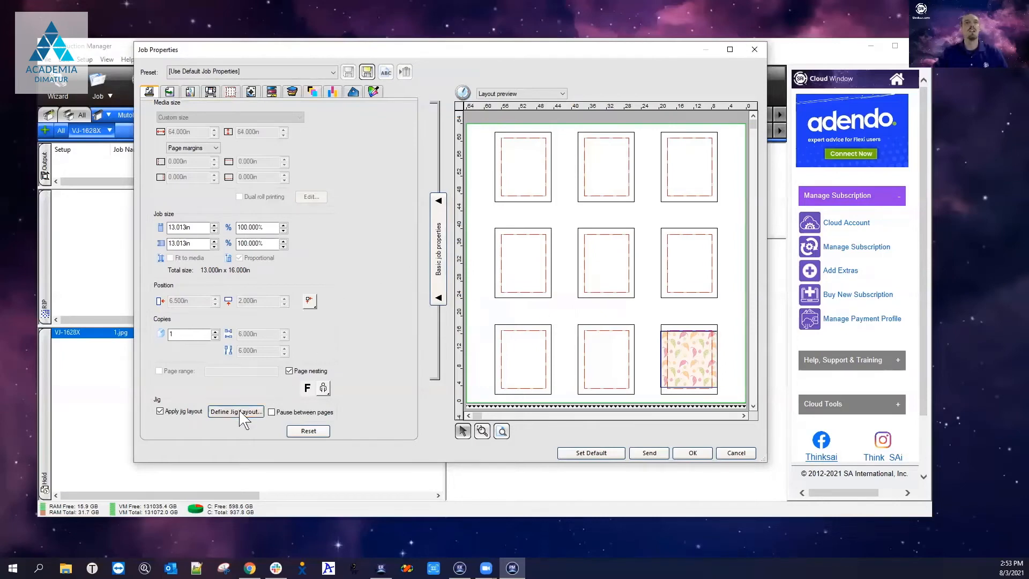
click(301, 277)
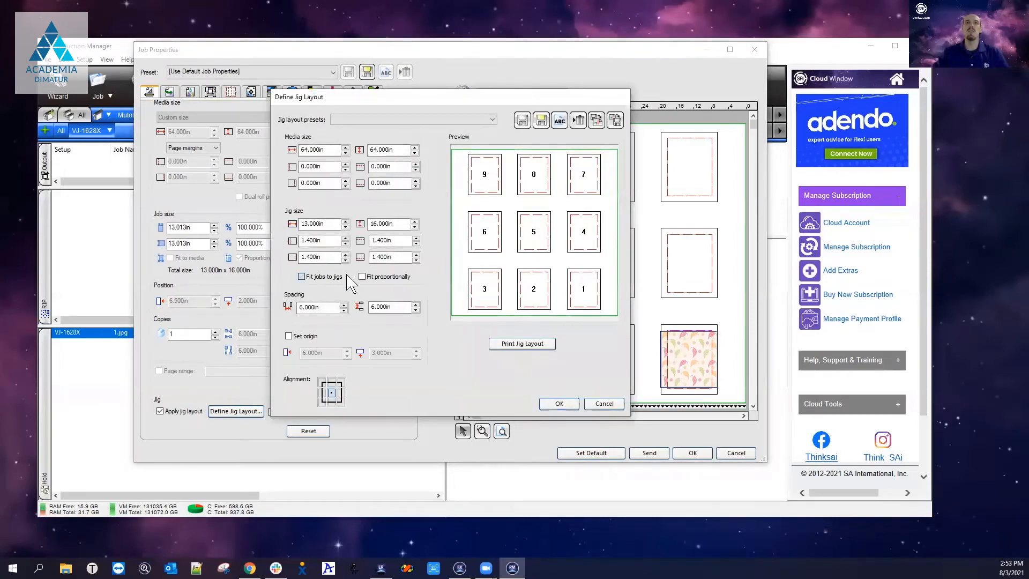
click(363, 277)
drag(396, 224, 346, 228)
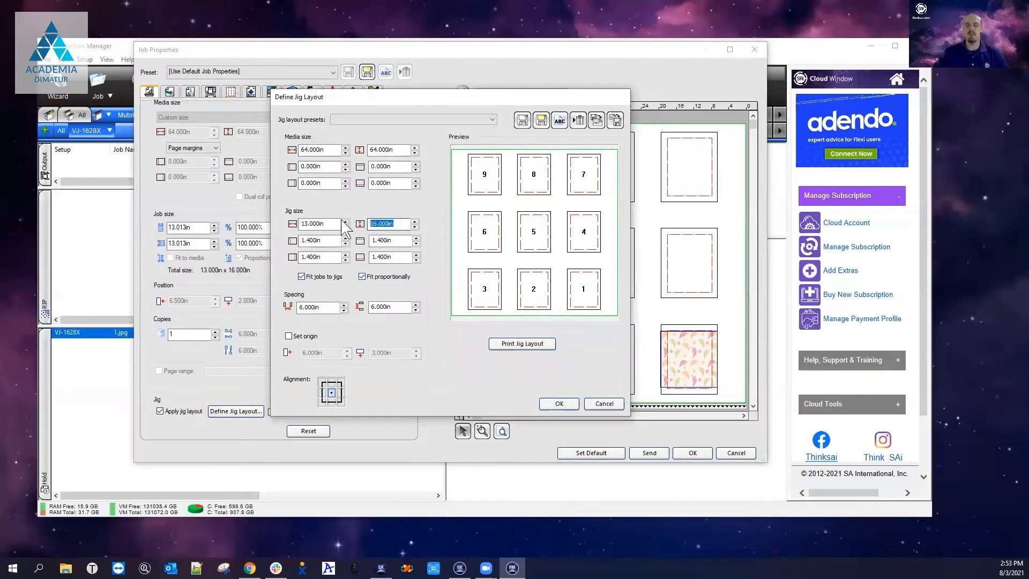
text(13)
key(Tab)
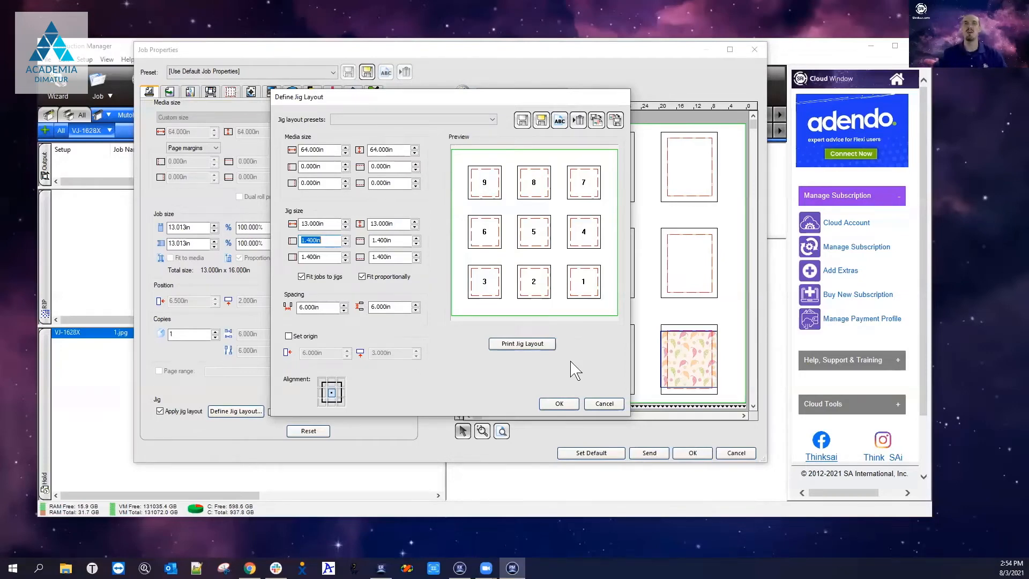
click(559, 405)
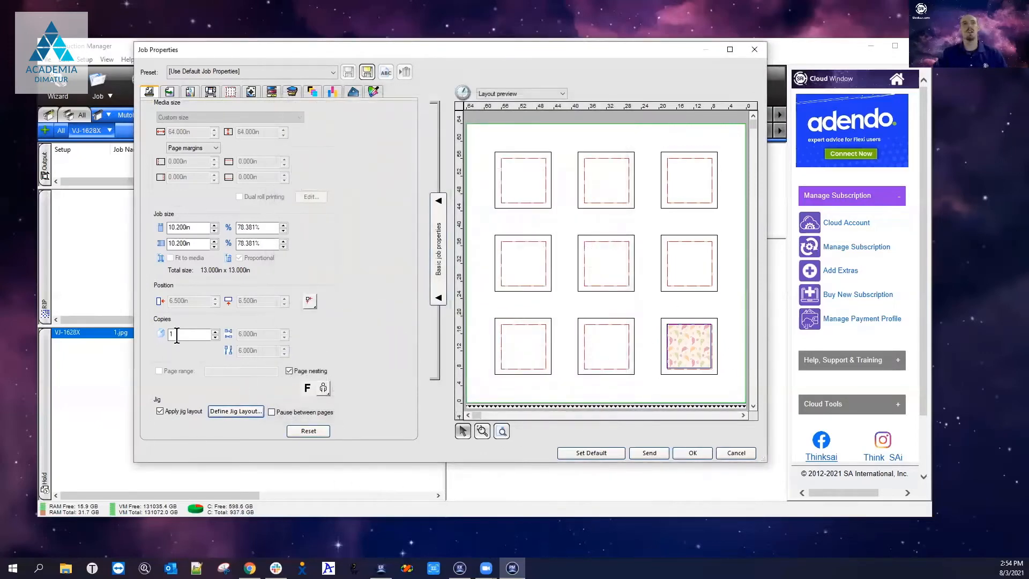
- Raise the number of copies of the job to 14 so they fill the jigs and continue on another page
click(214, 331)
click(215, 331)
click(215, 331)
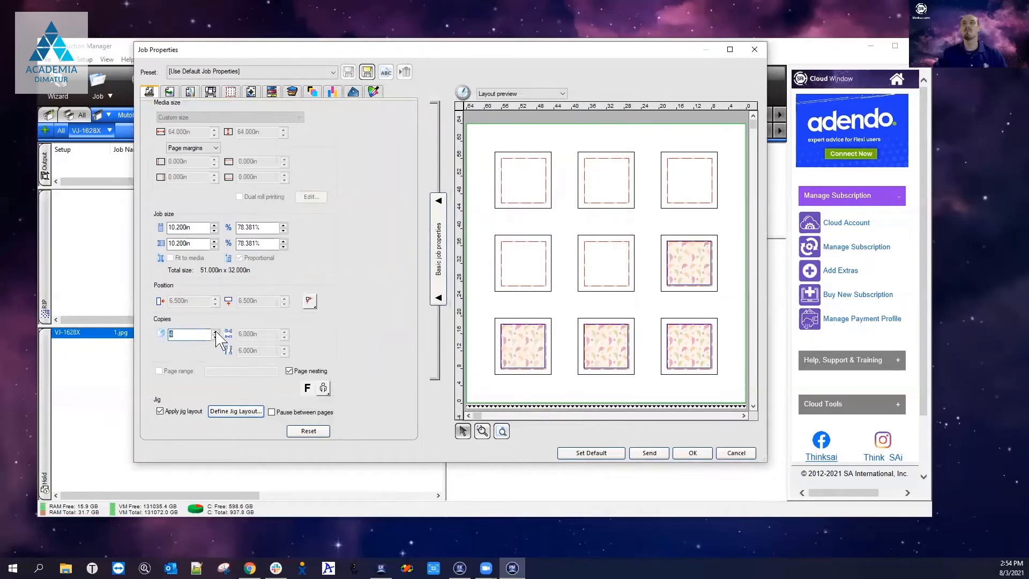
click(215, 331)
click(215, 331)
click(215, 331)
click(215, 330)
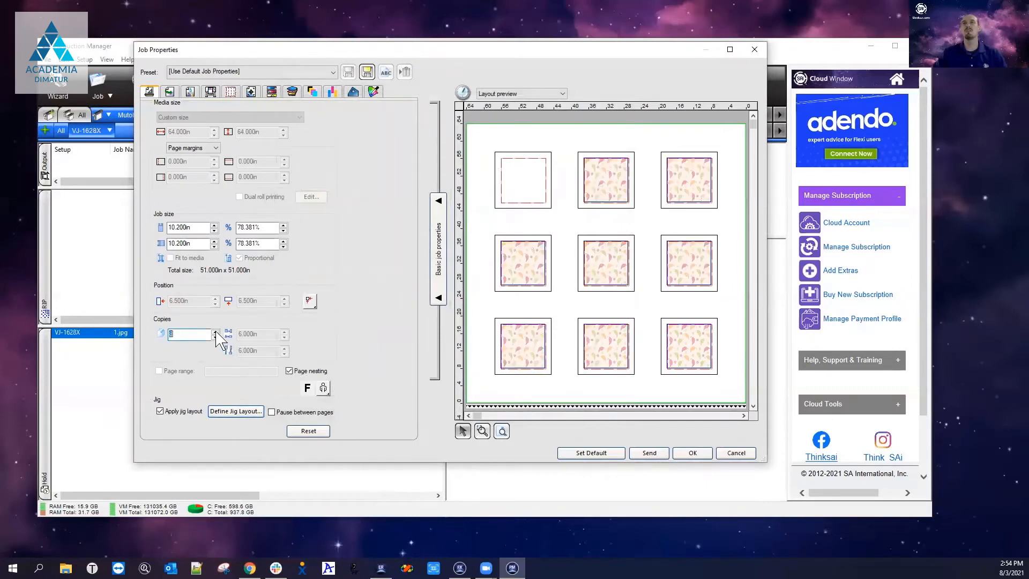
click(215, 331)
click(216, 331)
click(215, 331)
click(216, 331)
click(216, 332)
click(216, 331)
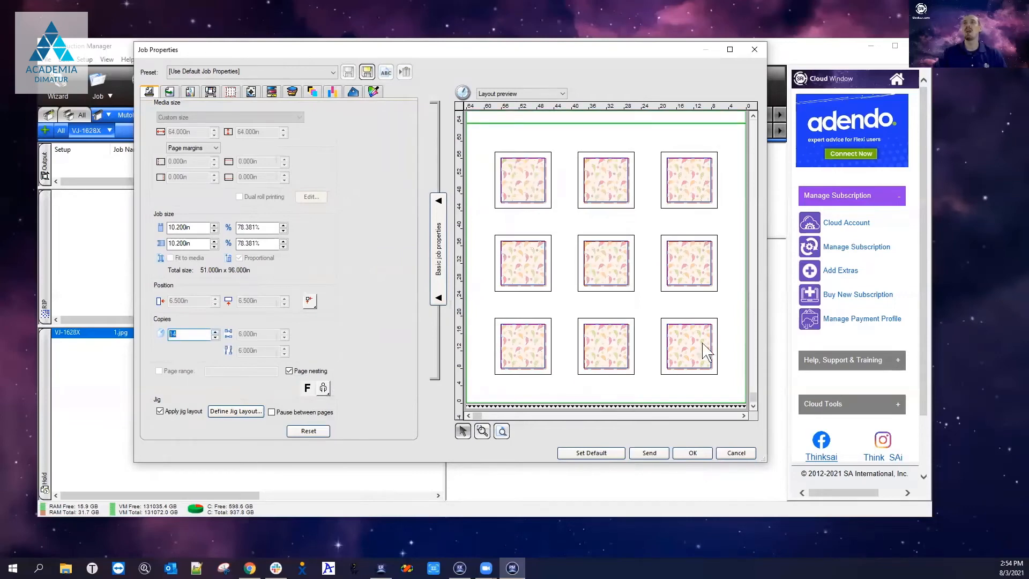
- Examine the second jig page in the layout preview and try the pause between pages option, turning it off again
drag(752, 397, 753, 171)
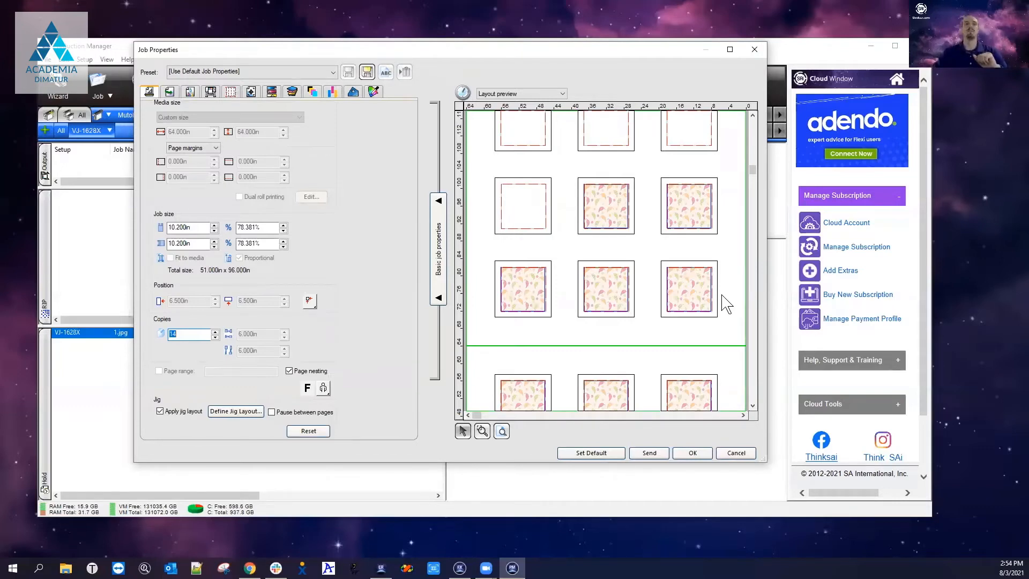
click(273, 412)
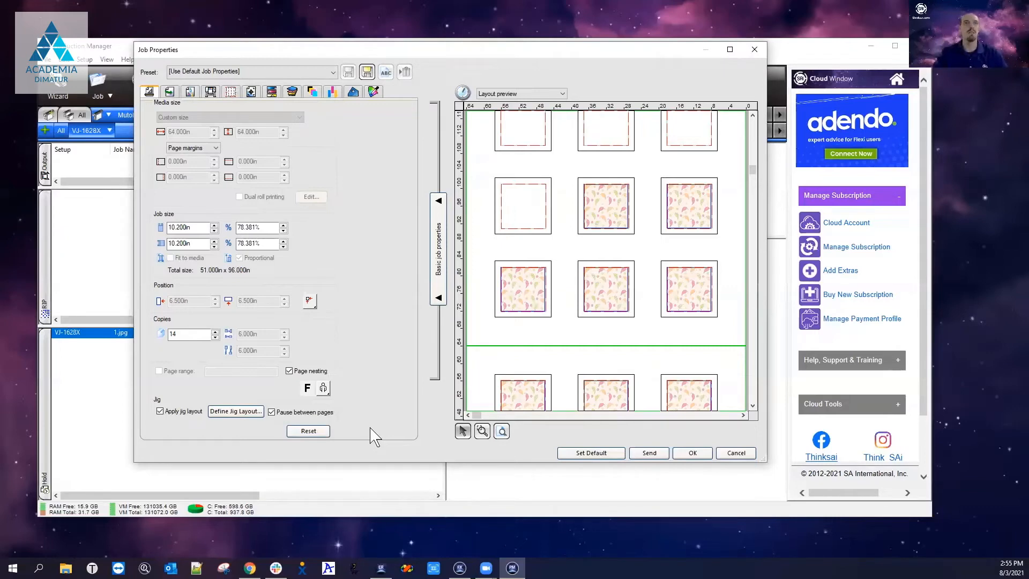
click(293, 413)
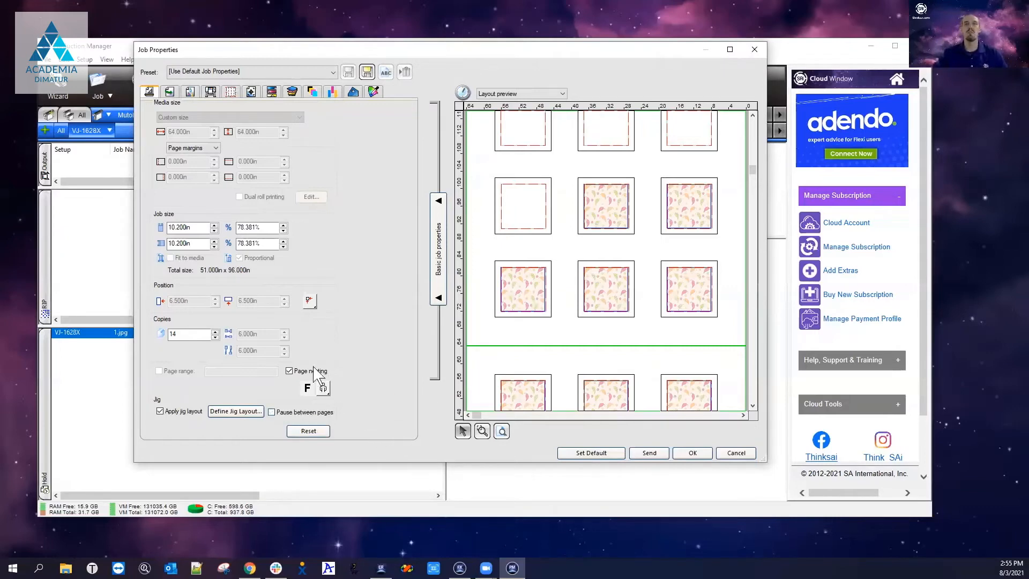
- Set the copies back to 1 and close the job properties without saving the changes
double_click(209, 334)
text(1)
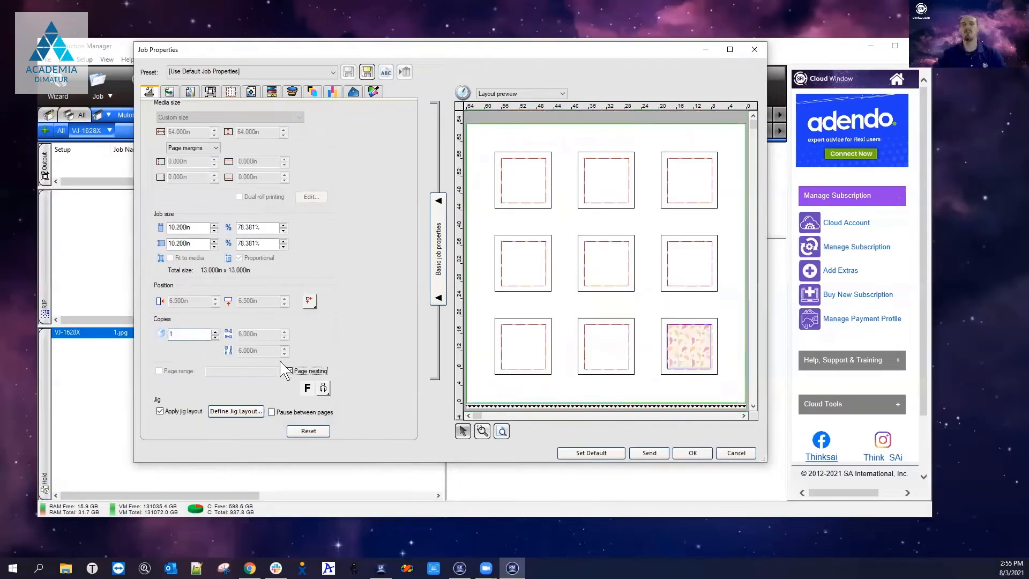
click(737, 453)
- Delete the held 1.jpg job and add the files 1.jpg through 8.jpg from the Patterns folder as new jobs
right_click(98, 334)
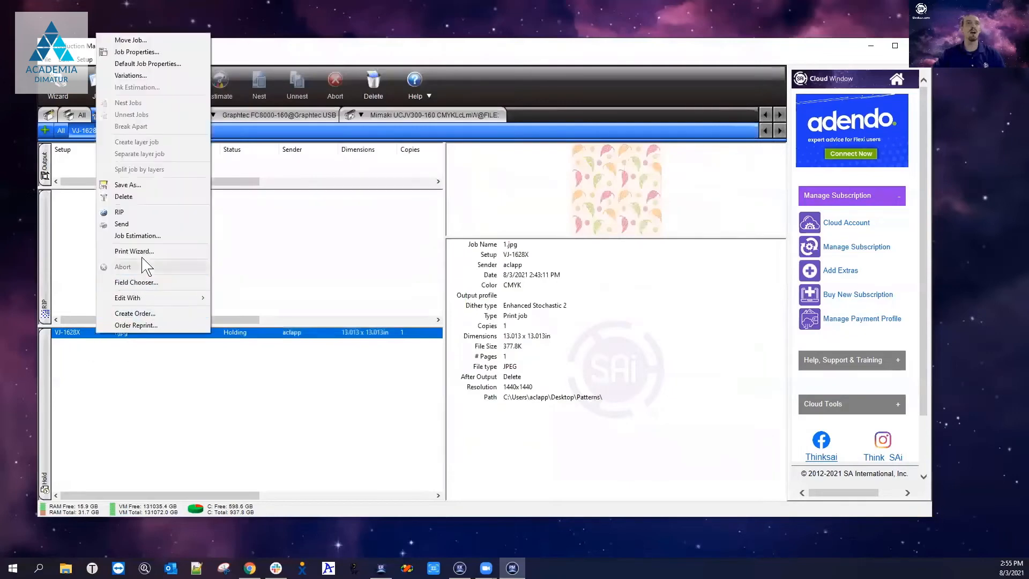
click(131, 197)
click(109, 131)
click(131, 144)
click(378, 192)
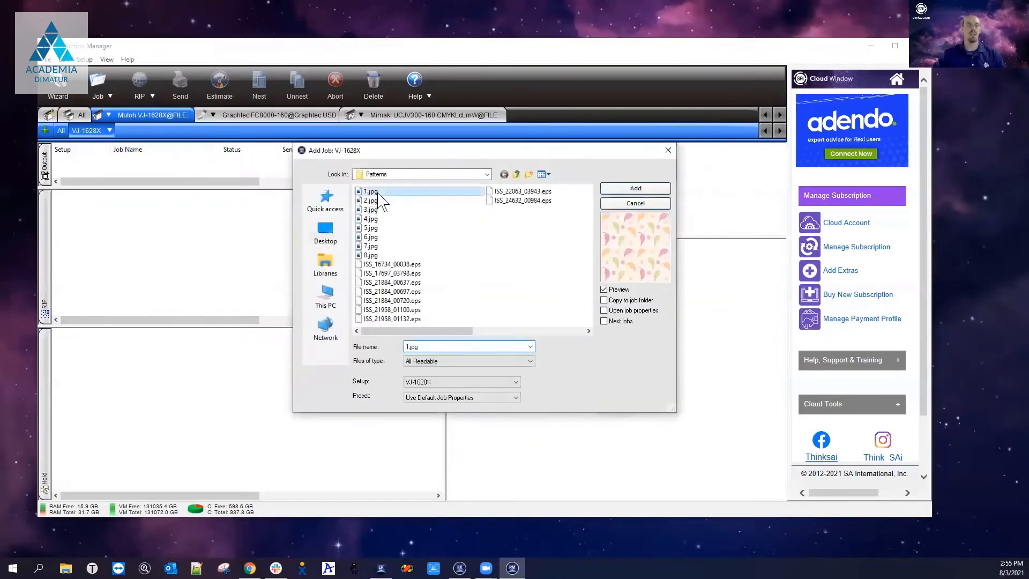
shift+click(371, 255)
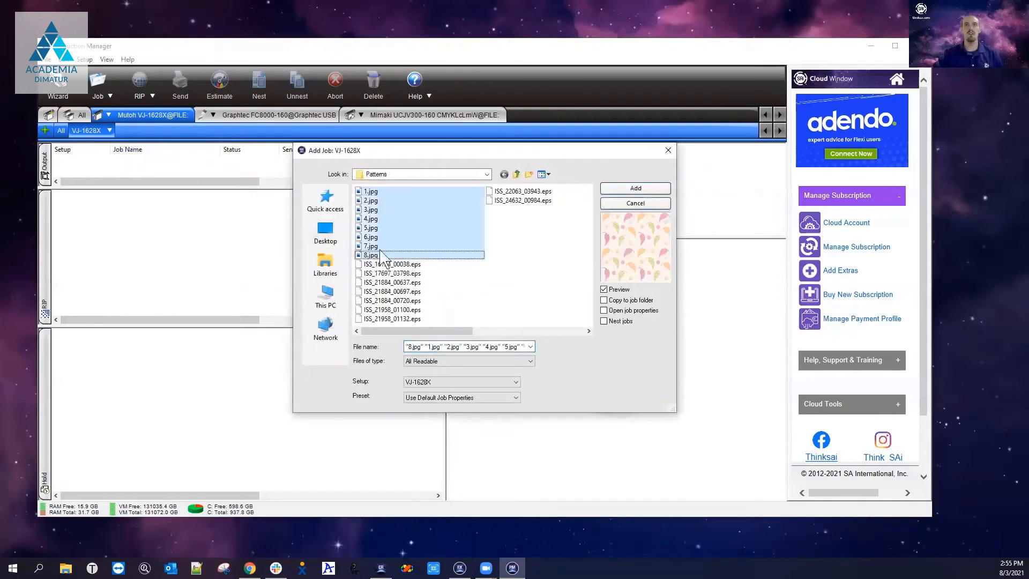
click(608, 189)
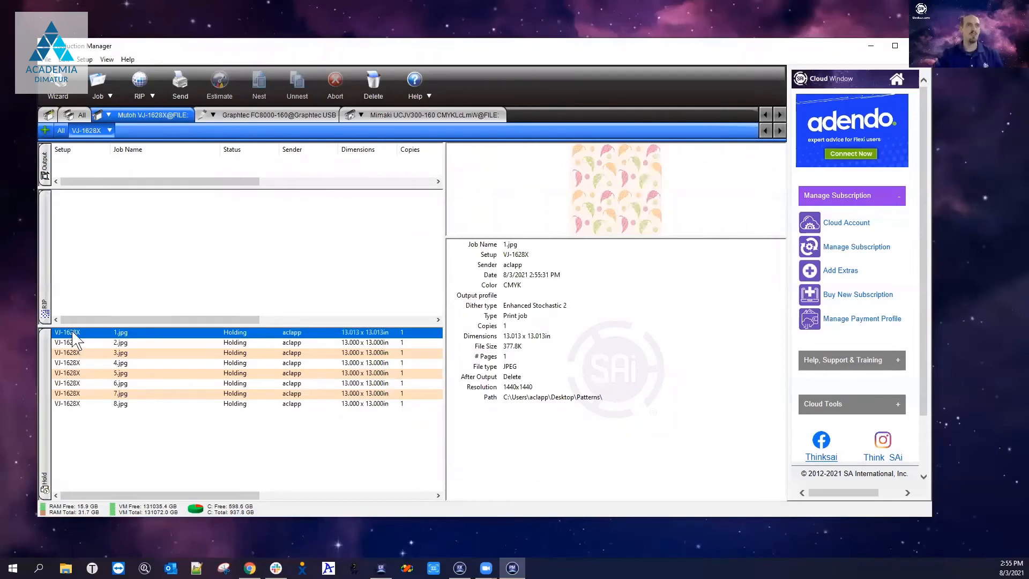
- Nest the eight held jobs, 1.jpg through 8.jpg, into a single nested job
shift+click(69, 404)
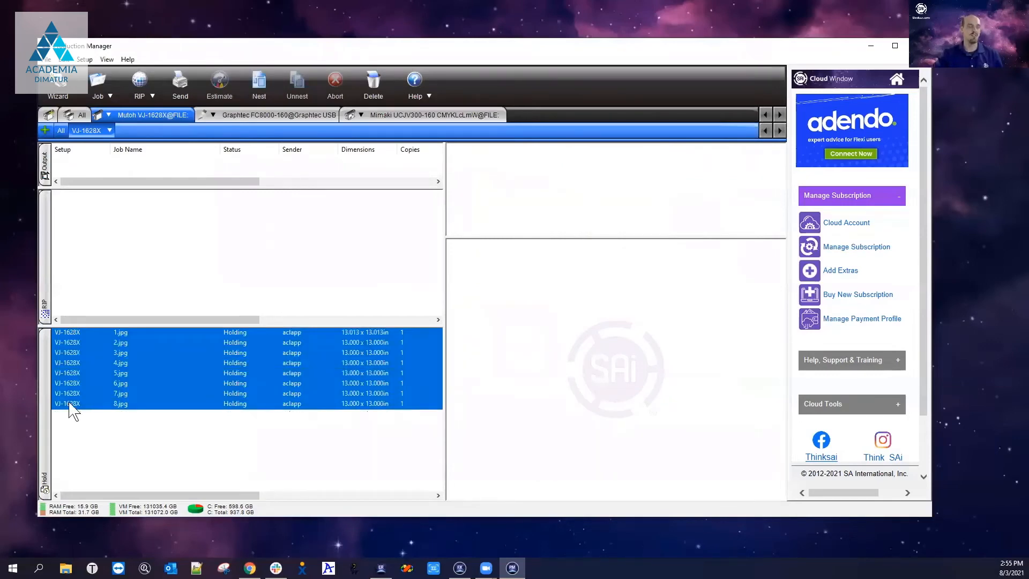
drag(81, 421, 64, 335)
click(264, 86)
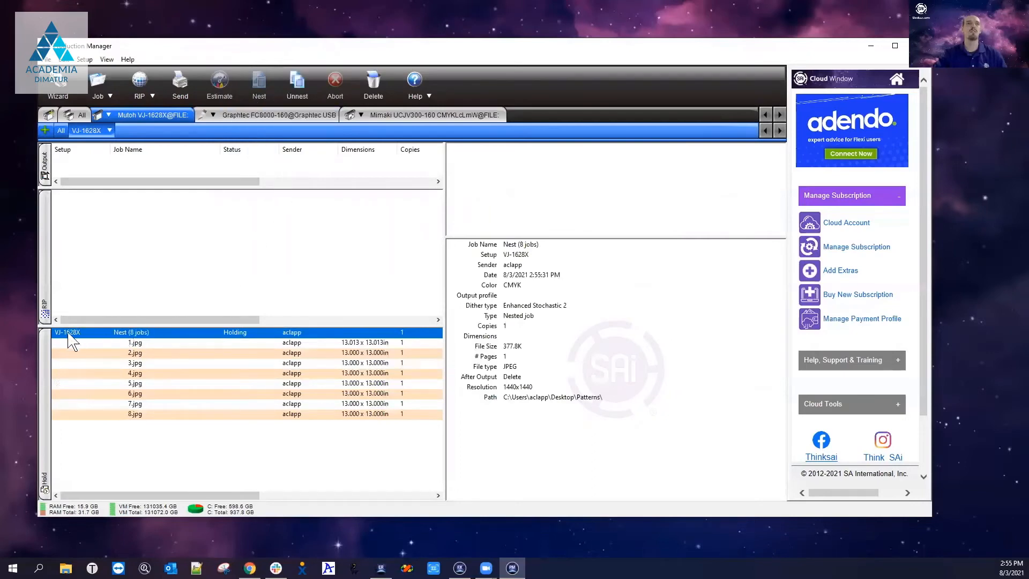
- Open the nested job's properties and start a jig layout definition with a media size of 64 in by 64 in
double_click(119, 337)
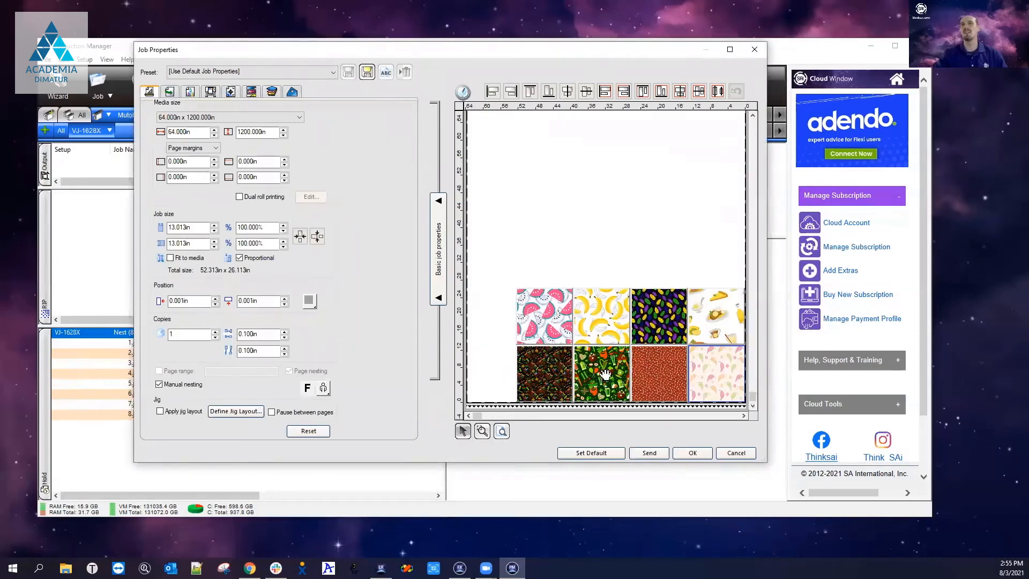
click(236, 411)
double_click(328, 150)
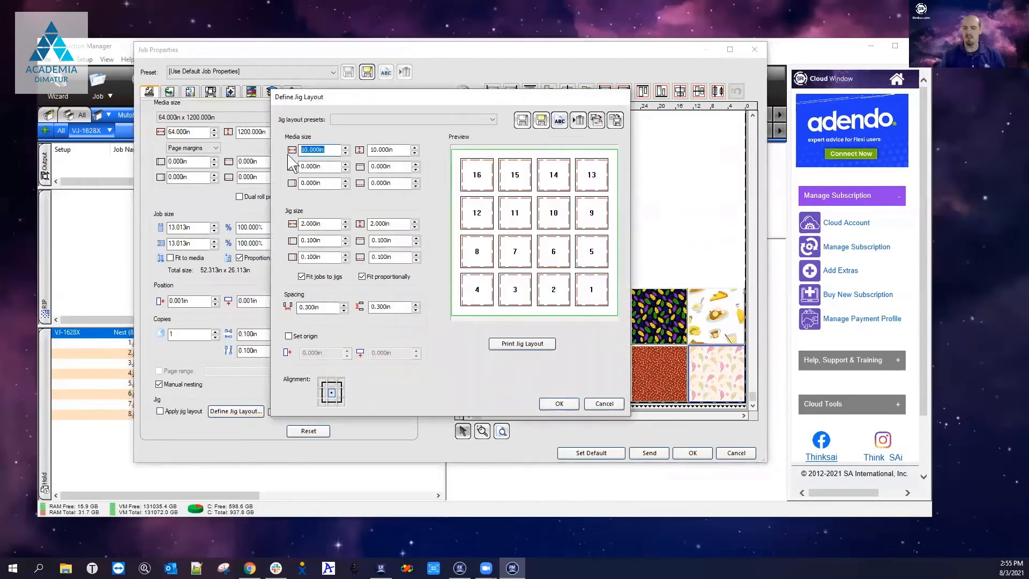
text(64)
key(Tab)
text(64)
key(Tab)
- Set the jig size to 13 in by 13 in
key(Tab)
key(Tab)
key(Tab)
key(Tab)
text(13)
key(Tab)
text(13)
key(Tab)
- Set the jig spacing to 0.5 in both ways, accept the definition and apply the jig layout to the nested job
key(Tab)
key(Tab)
key(Tab)
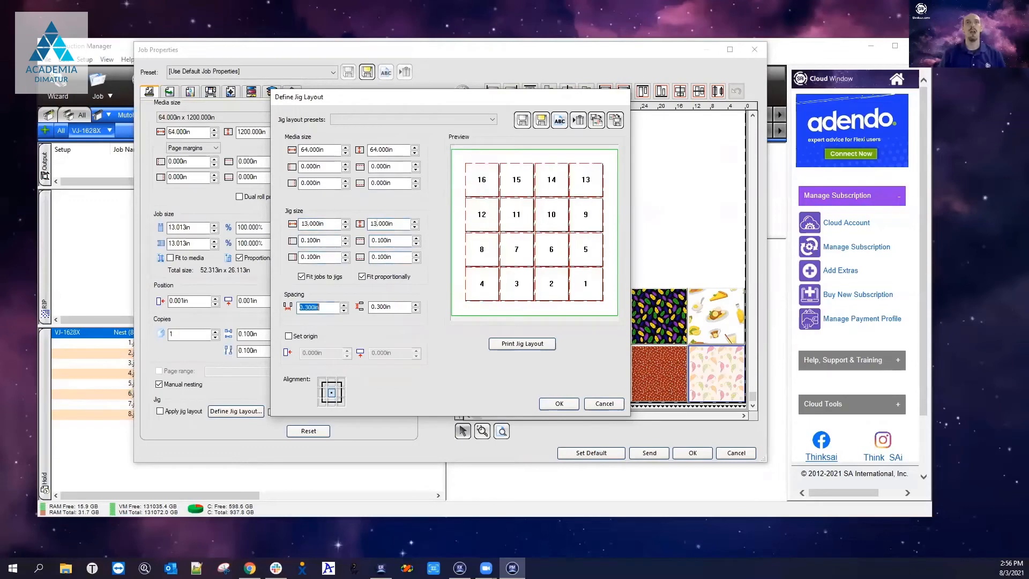
text(.5)
key(Tab)
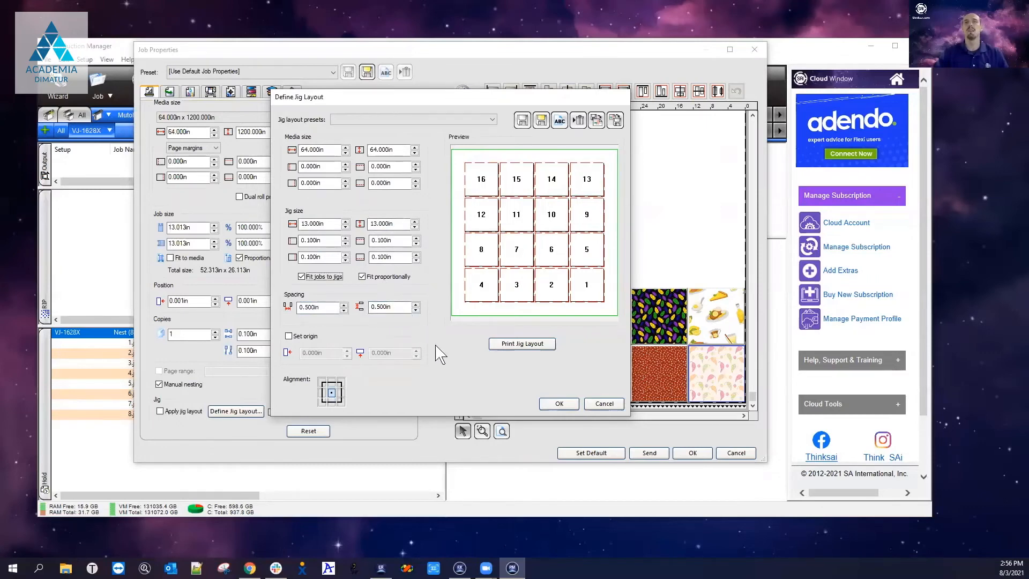
click(548, 403)
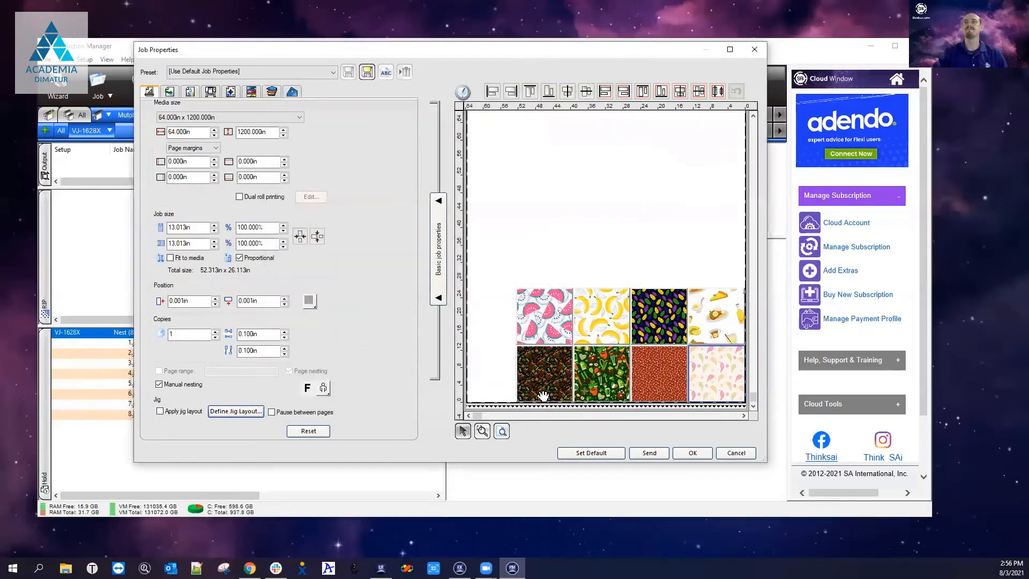
click(160, 412)
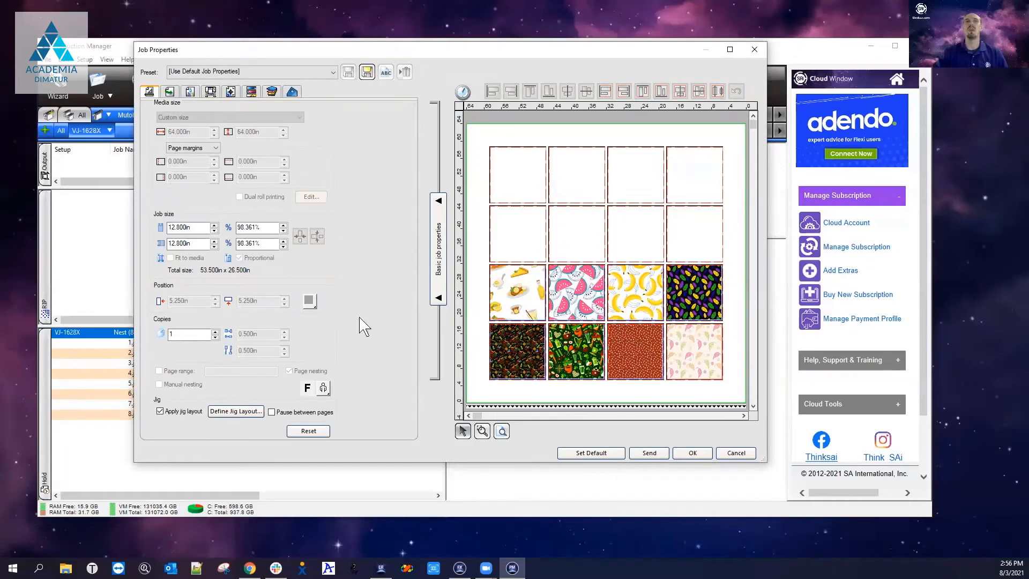
- Try 2 copies of each nested pattern in the jig layout, and return to 1 copy
click(215, 331)
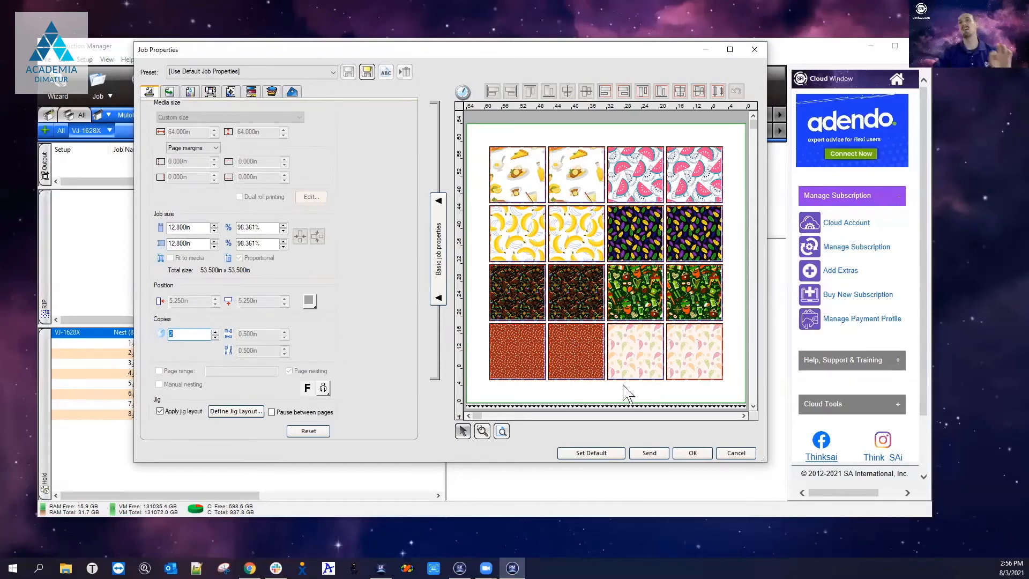
click(215, 337)
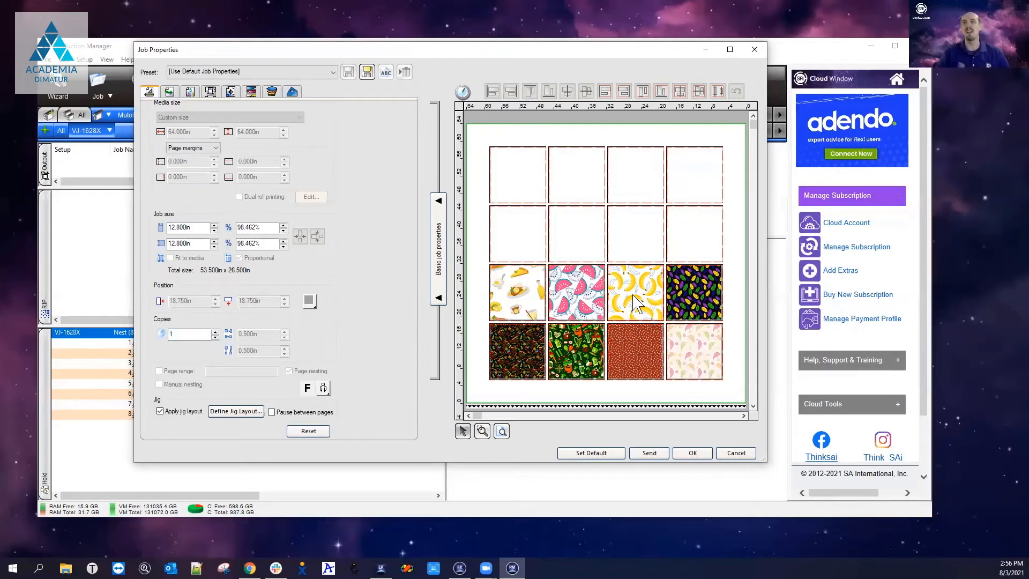
- Try 9 copies of the banana pattern in the nested job's jig layout
click(641, 344)
click(692, 349)
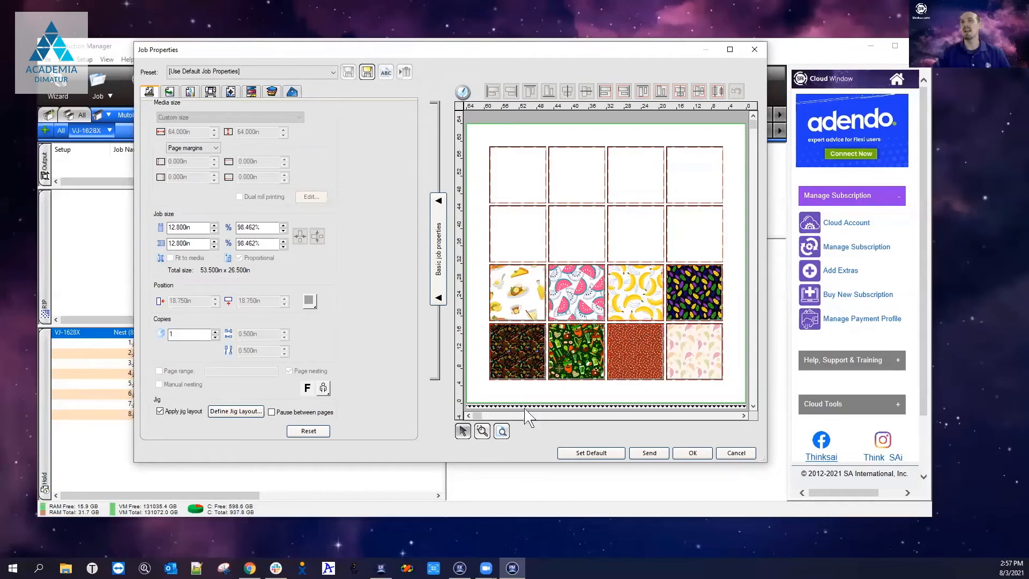
click(482, 430)
click(686, 327)
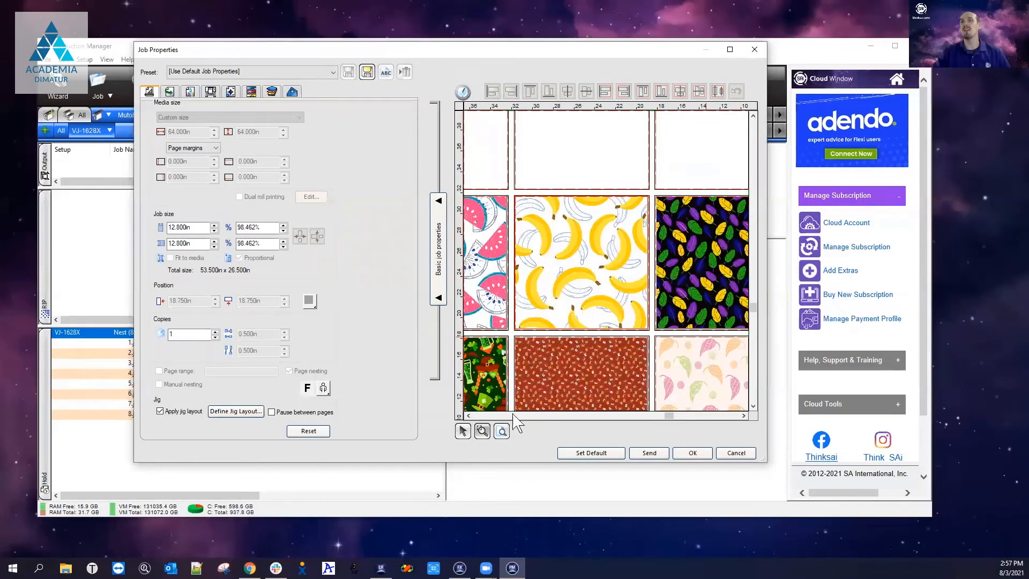
click(502, 431)
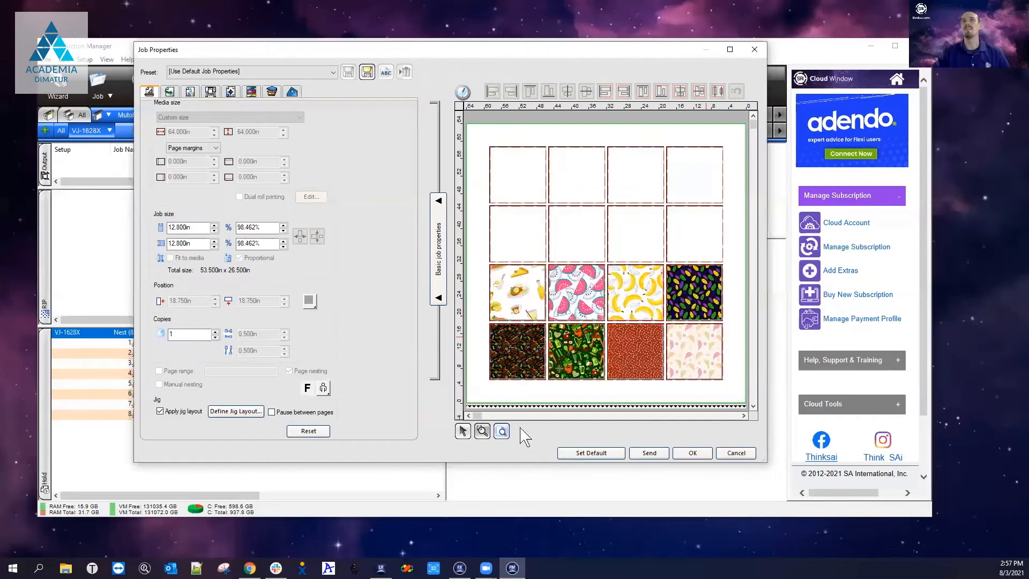
click(215, 331)
click(214, 331)
click(215, 330)
click(215, 331)
click(215, 331)
click(215, 331)
click(215, 331)
click(216, 331)
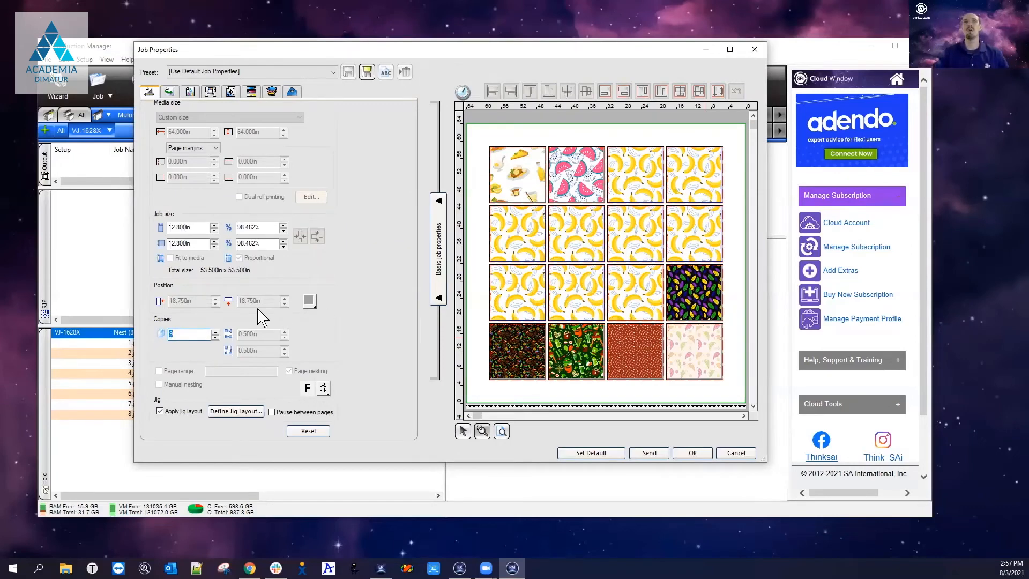
- Try 4 copies of the lemon dessert pattern and check how the jigs continue onto the second page
click(463, 431)
click(510, 177)
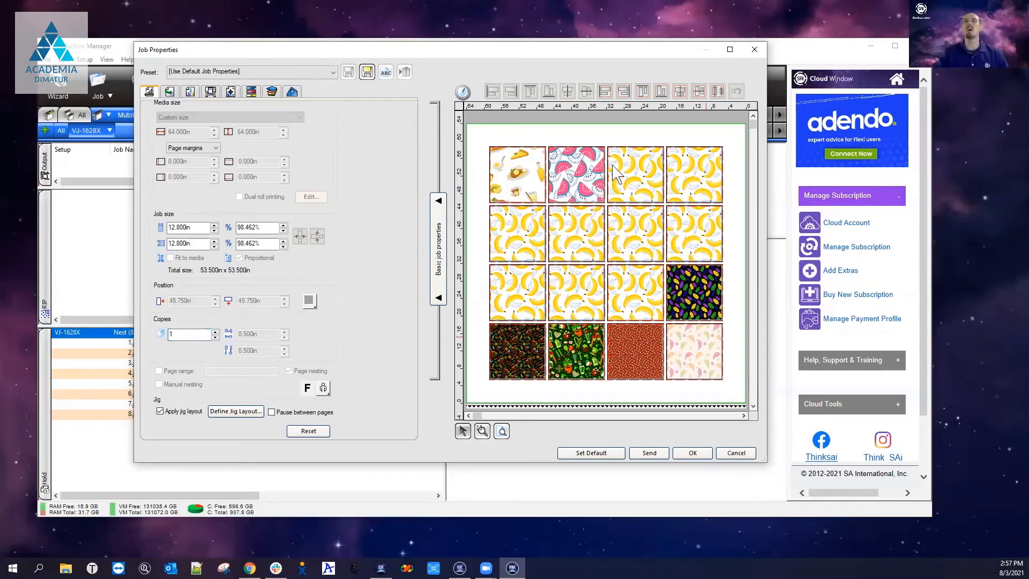
click(216, 332)
click(215, 332)
click(215, 331)
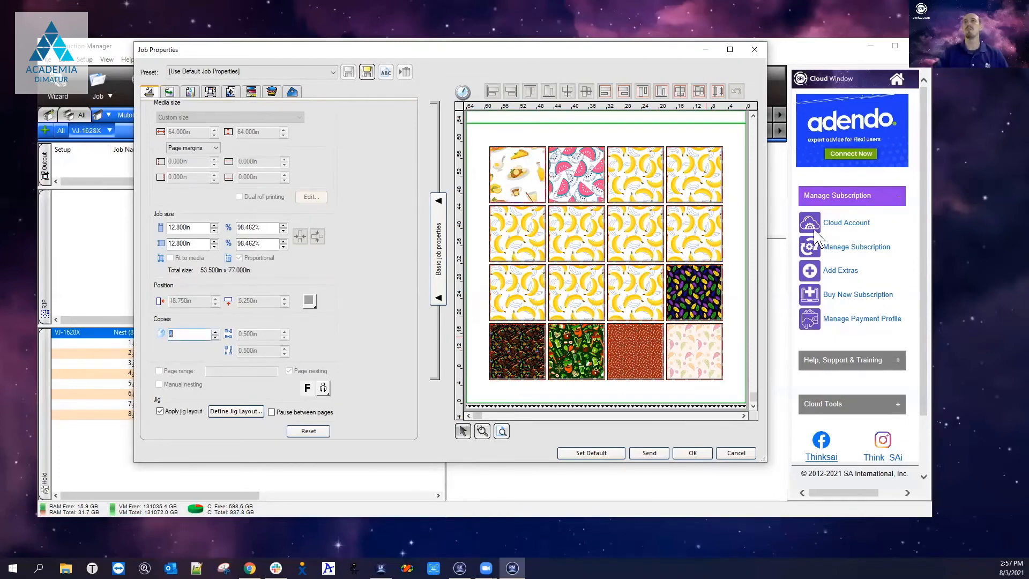
drag(759, 400, 757, 264)
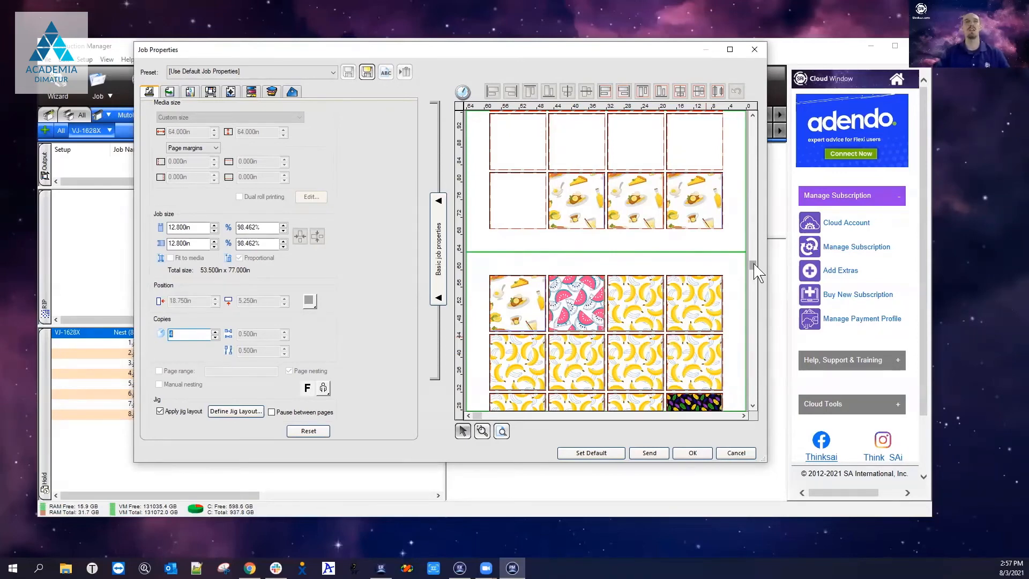
drag(755, 263, 753, 394)
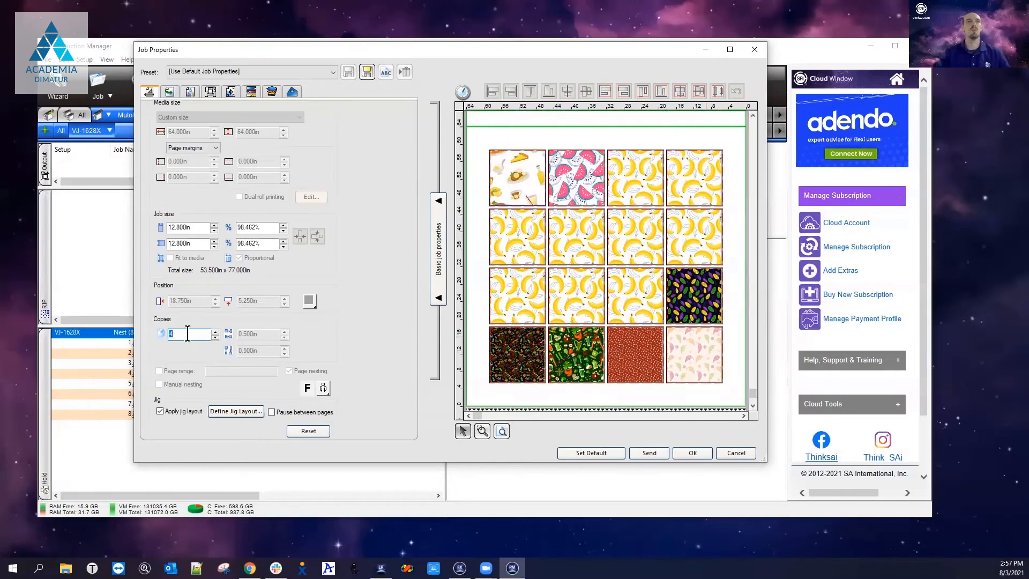
- Reset the job properties, load the Phone Jig layout preset in the jig definition and apply it to the nested job
click(321, 434)
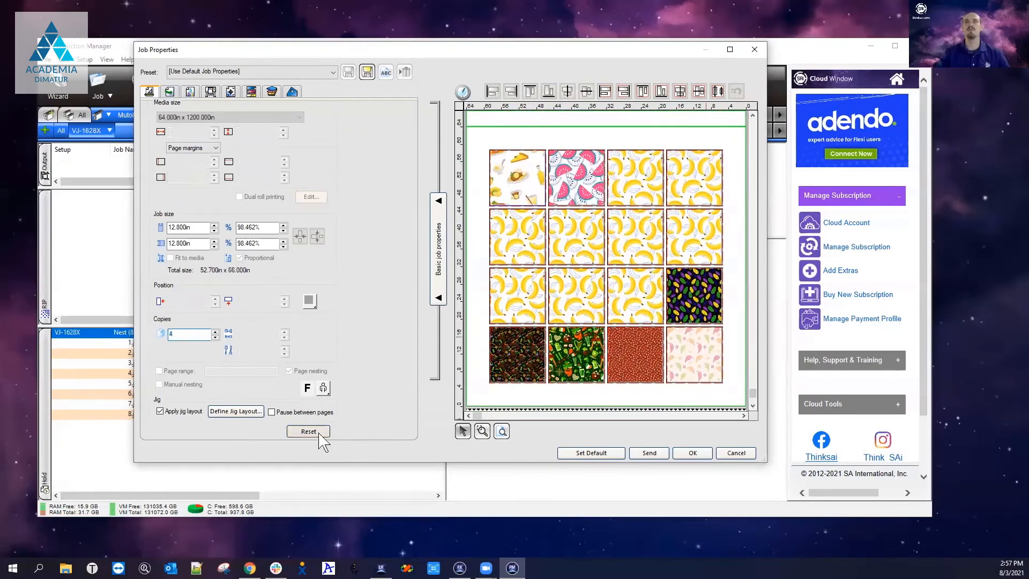
click(235, 411)
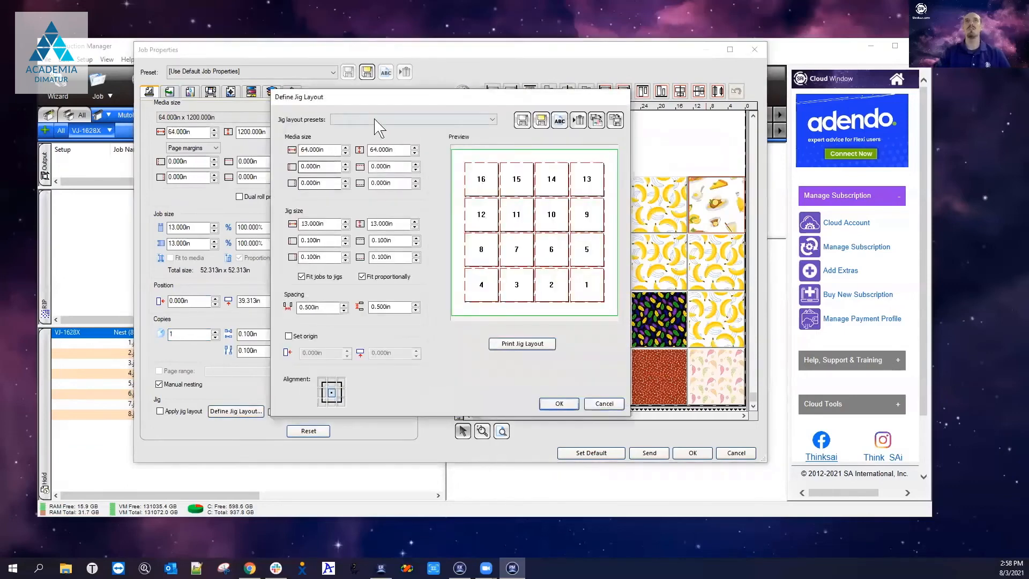
click(443, 120)
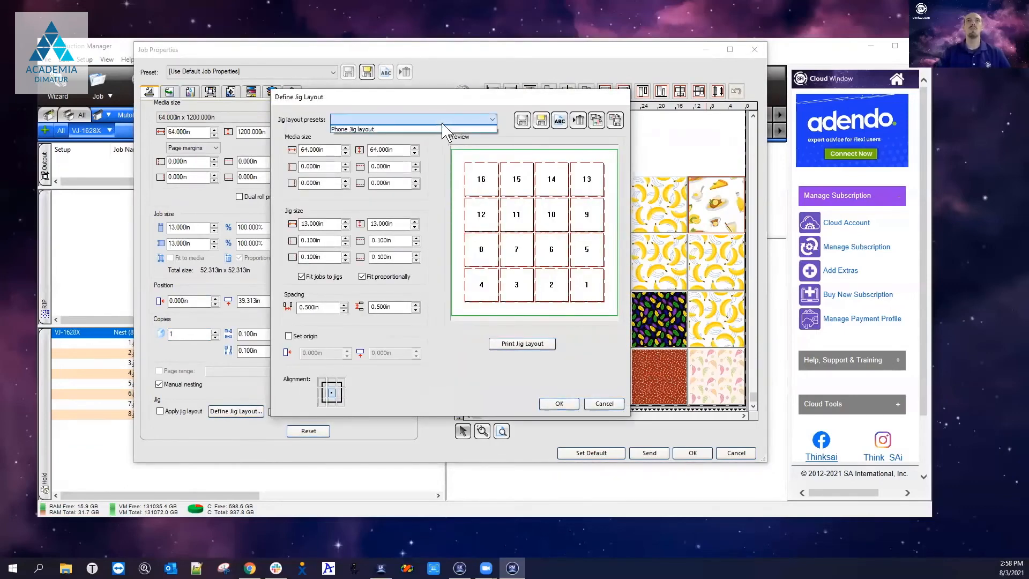
click(421, 130)
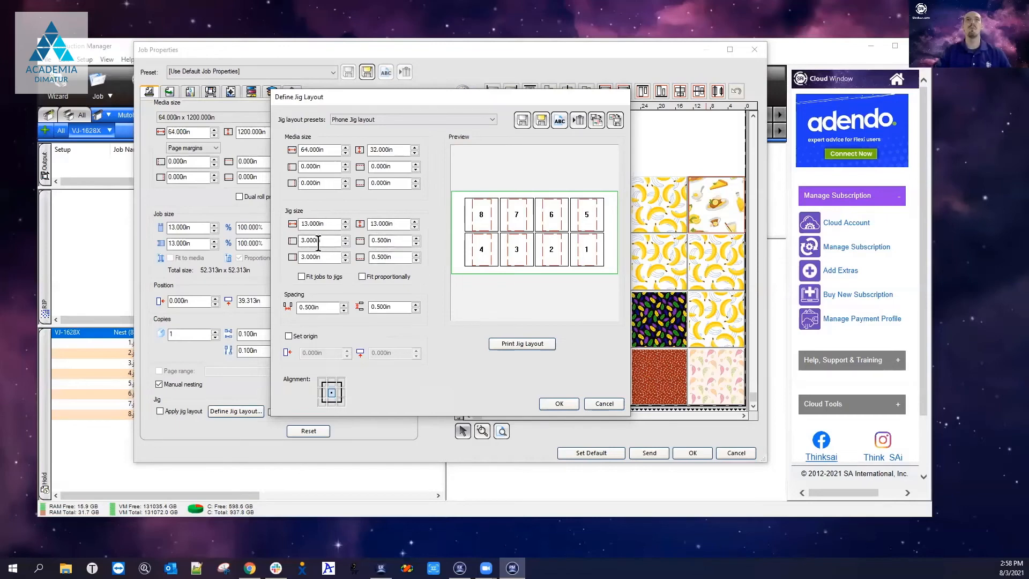
double_click(376, 241)
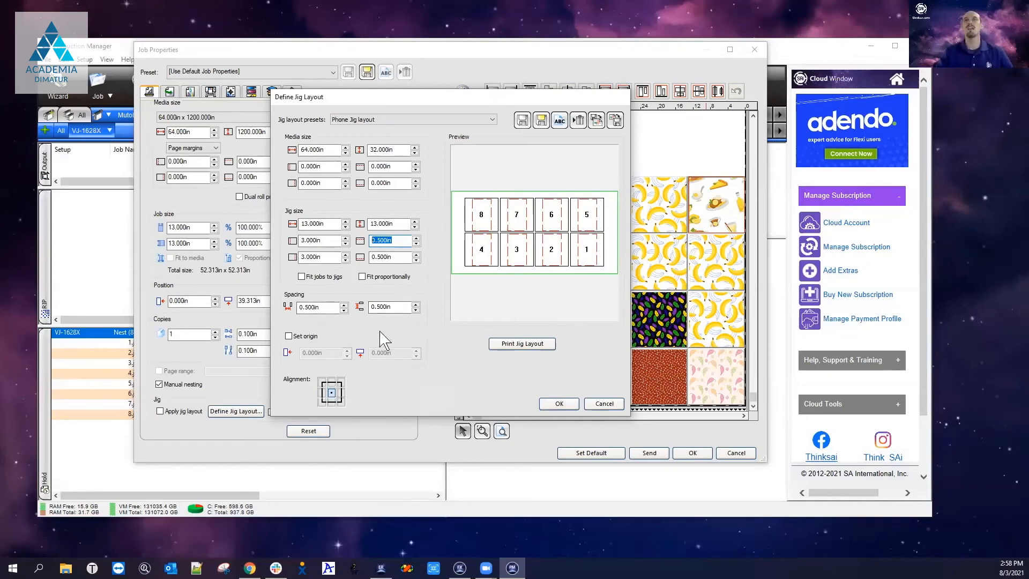
click(558, 405)
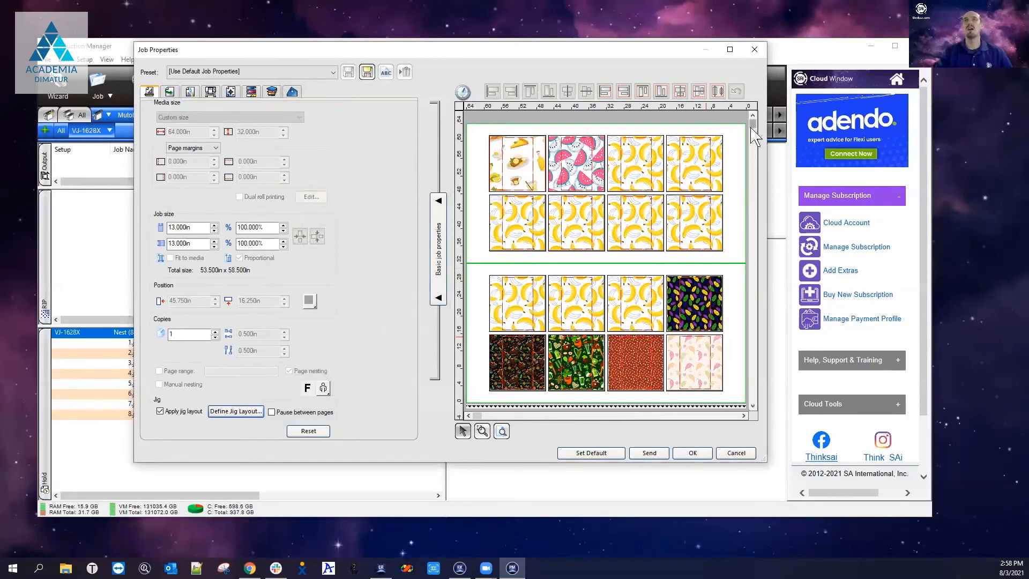
- Reduce the banana pattern to 1 copy in the jig layout
click(609, 230)
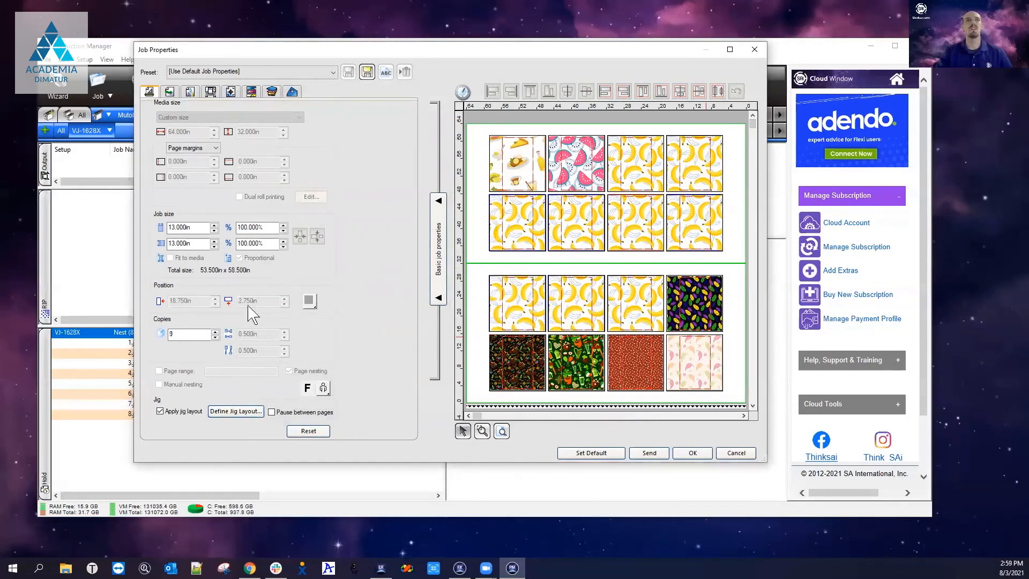
click(214, 337)
click(214, 338)
click(214, 337)
click(214, 337)
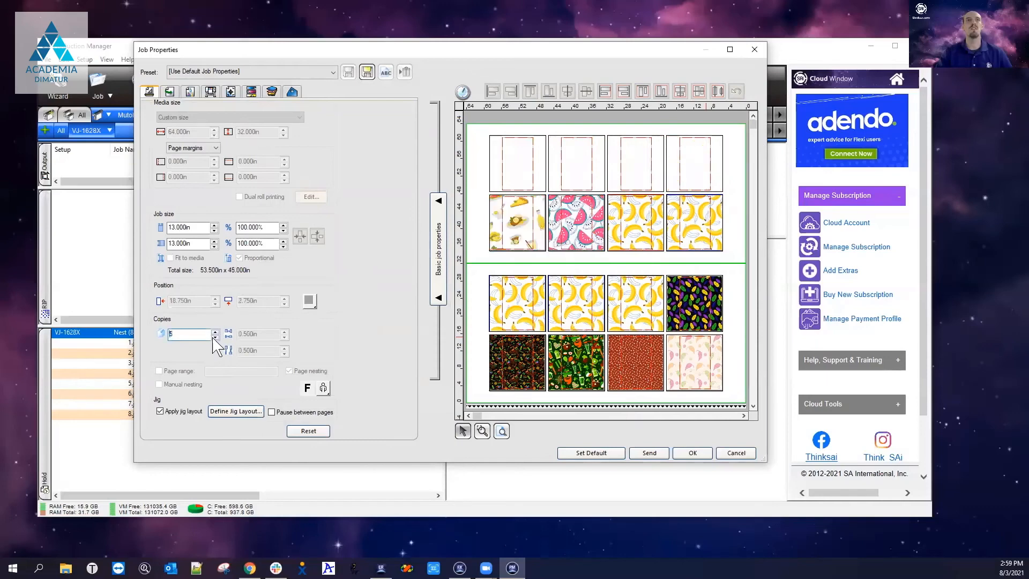
click(213, 337)
click(214, 337)
click(214, 337)
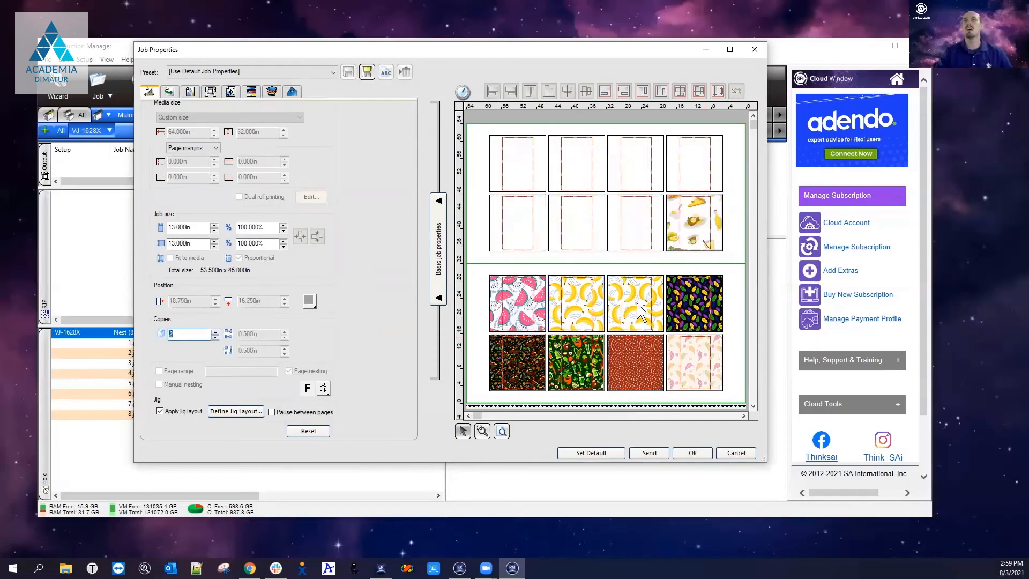
click(214, 336)
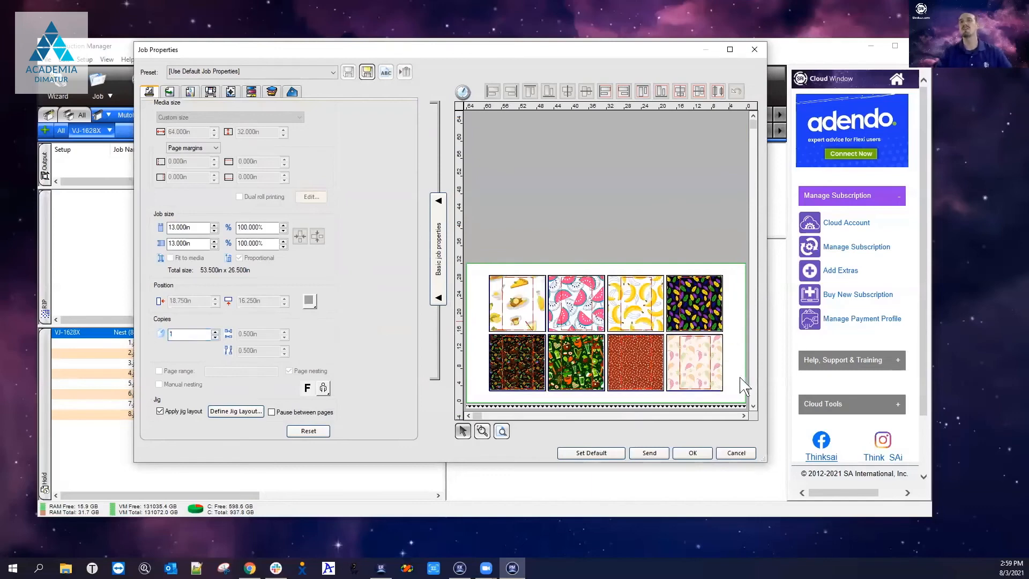
- Examine the jig margin lines up close on the lemon dessert pattern and the green Irish-themed pattern
click(482, 431)
drag(484, 272, 544, 332)
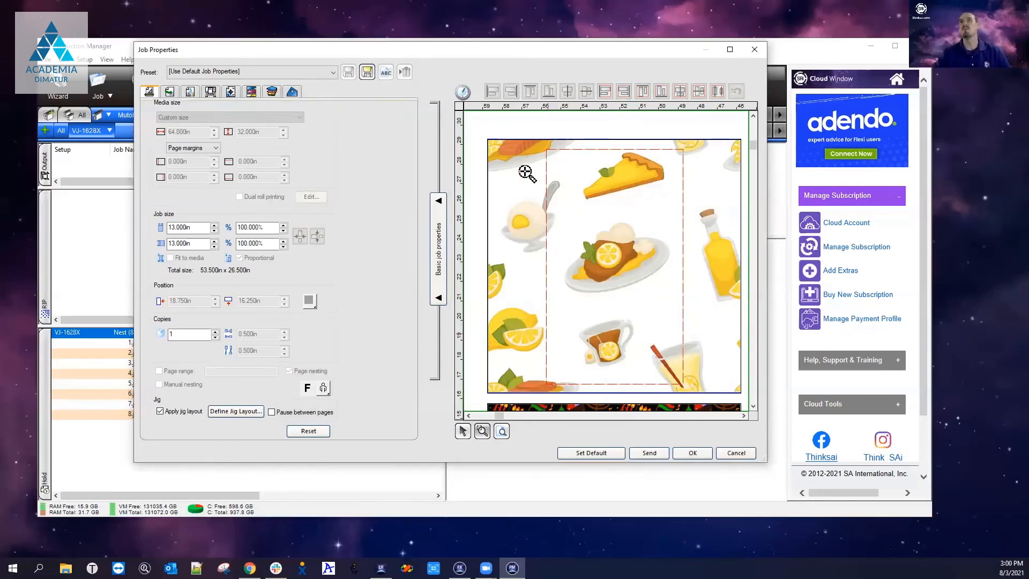
click(502, 431)
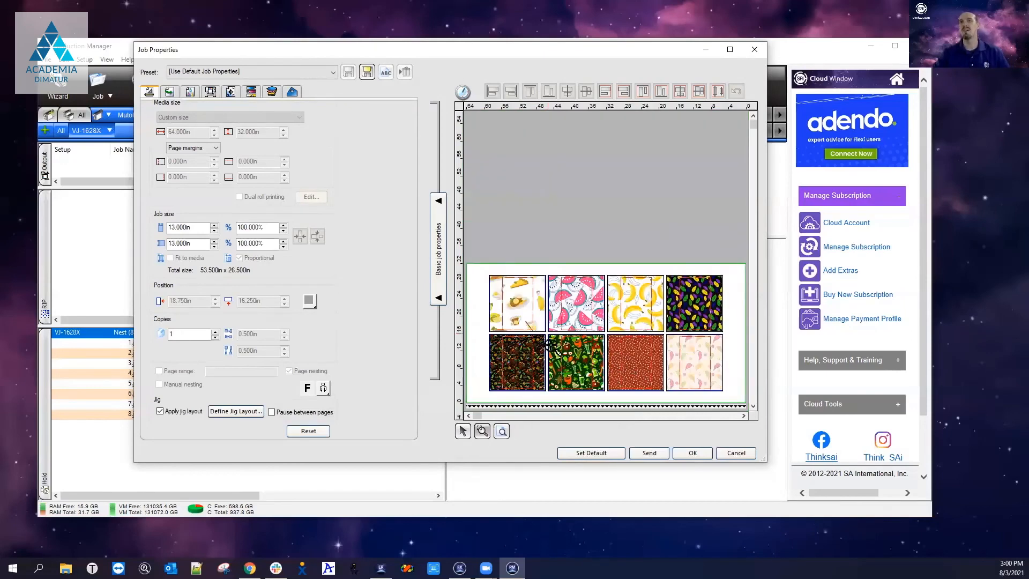
drag(606, 385, 606, 393)
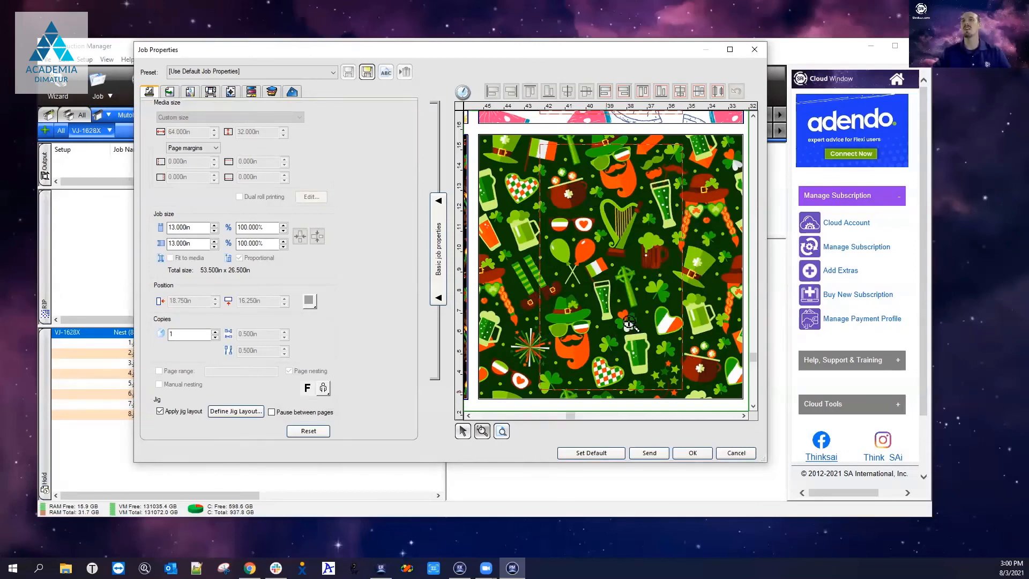
- Review the Phone Jig layout's definition and alignment, cancel without changes and return to the full layout preview
click(244, 411)
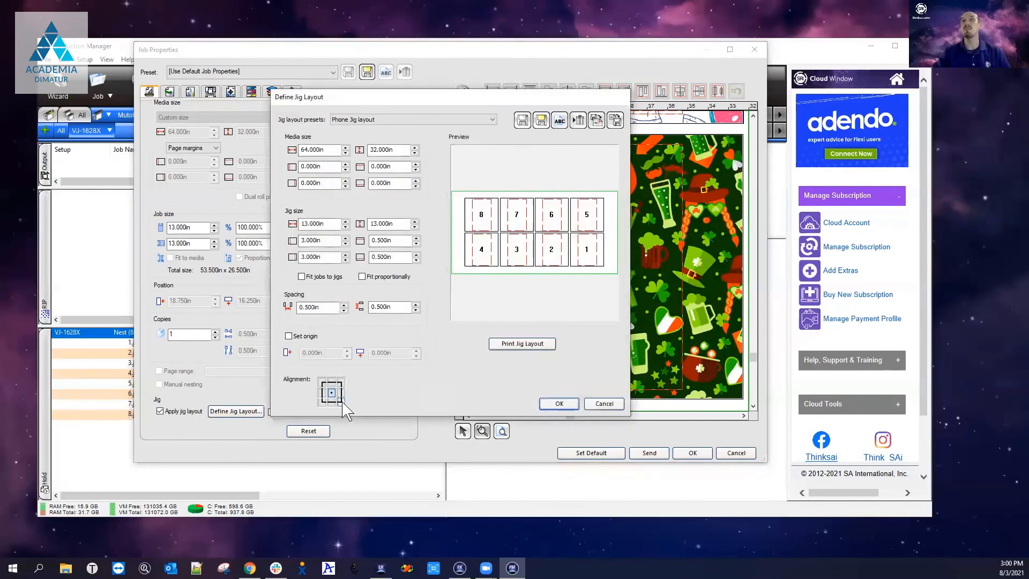
click(604, 404)
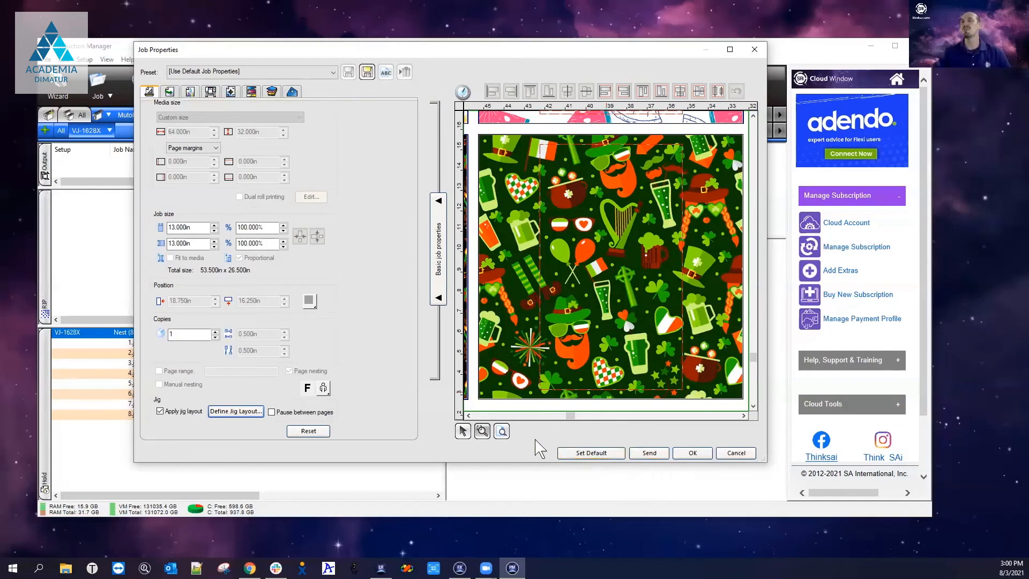
click(506, 431)
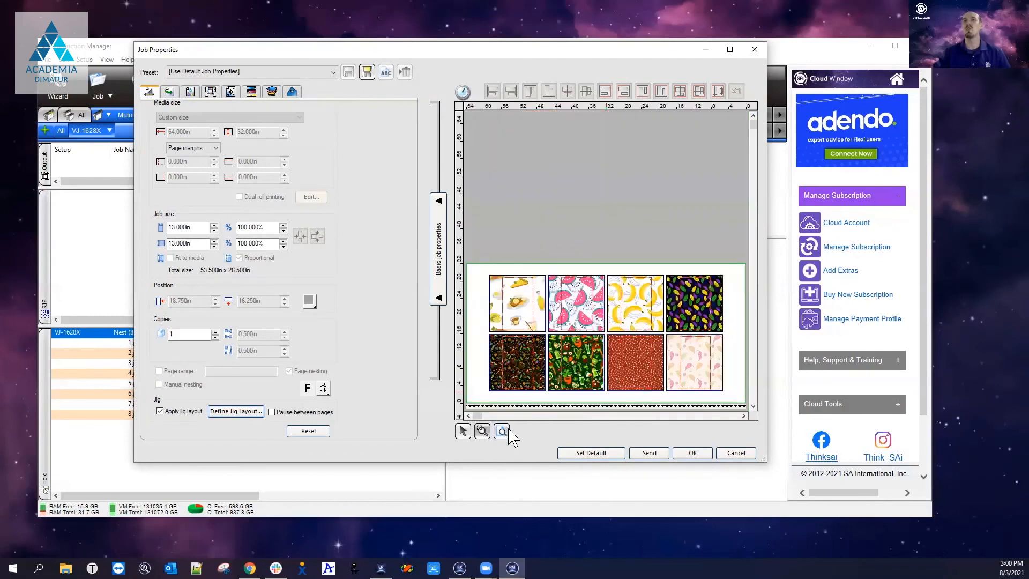